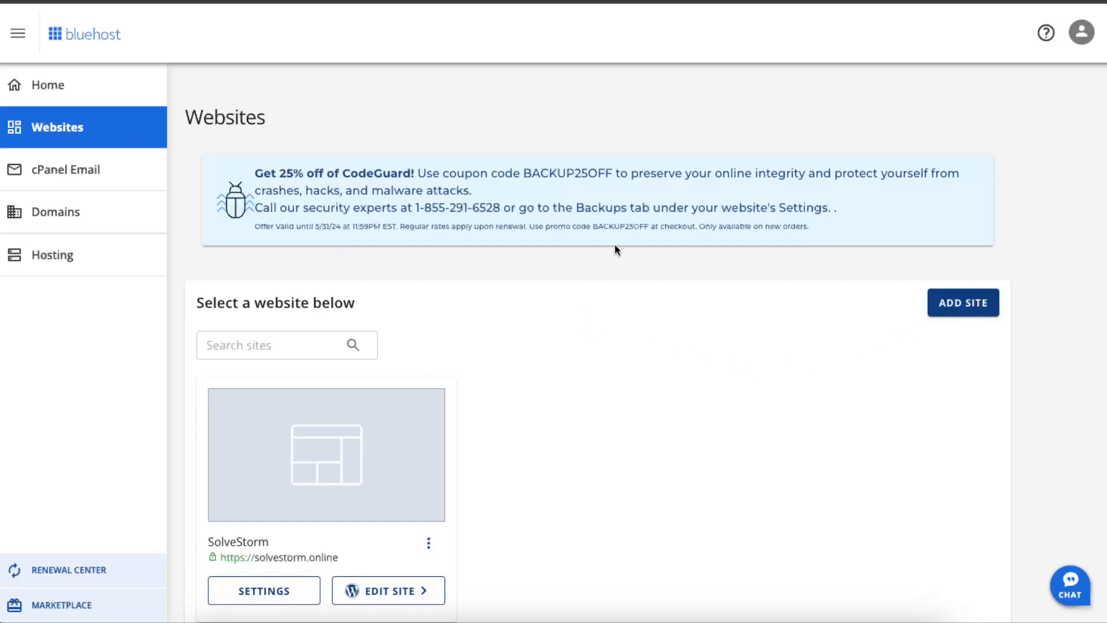
# Open the SolveStorm site's WordPress admin and turn on its Coming Soon page in the Bluehost settings.
pyautogui.scroll(-2, 614, 247)
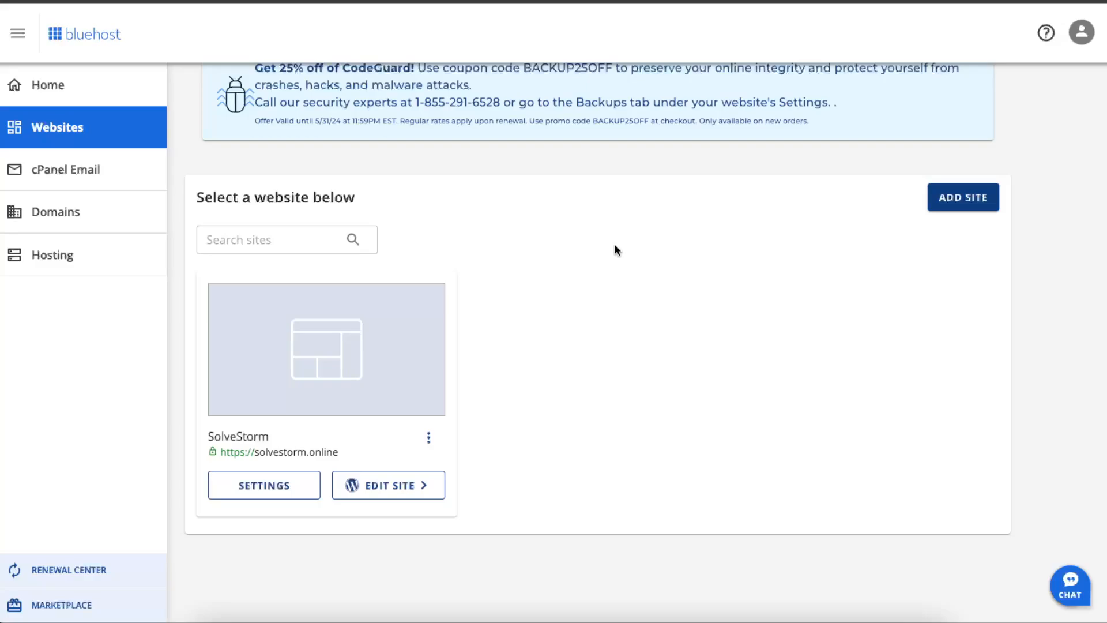
pyautogui.scroll(1, 692, 242)
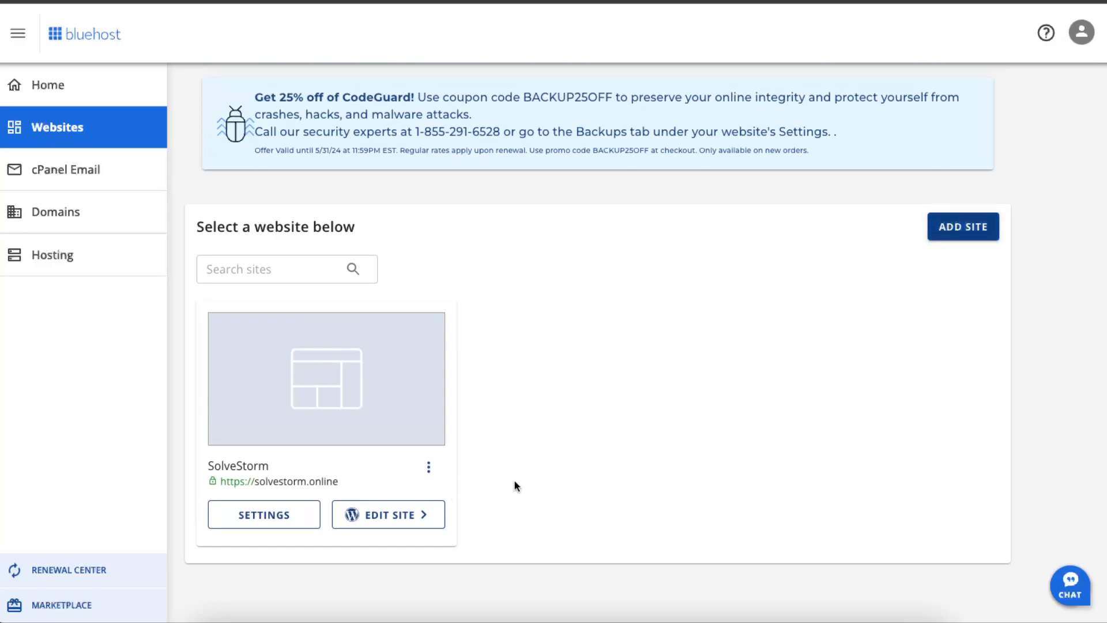
pyautogui.click(389, 519)
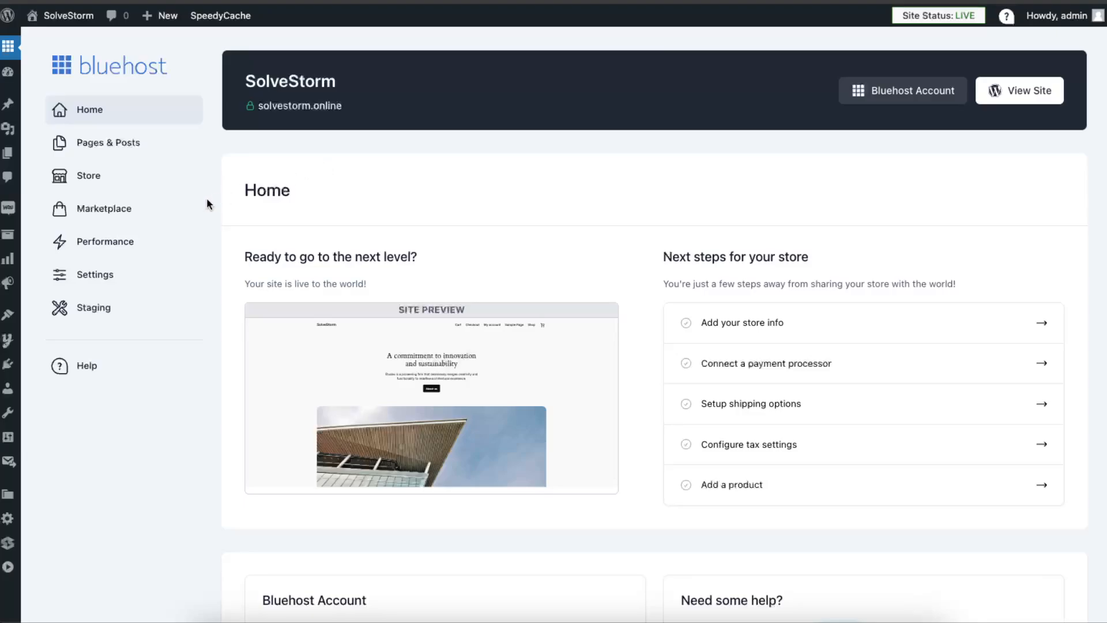
pyautogui.click(114, 280)
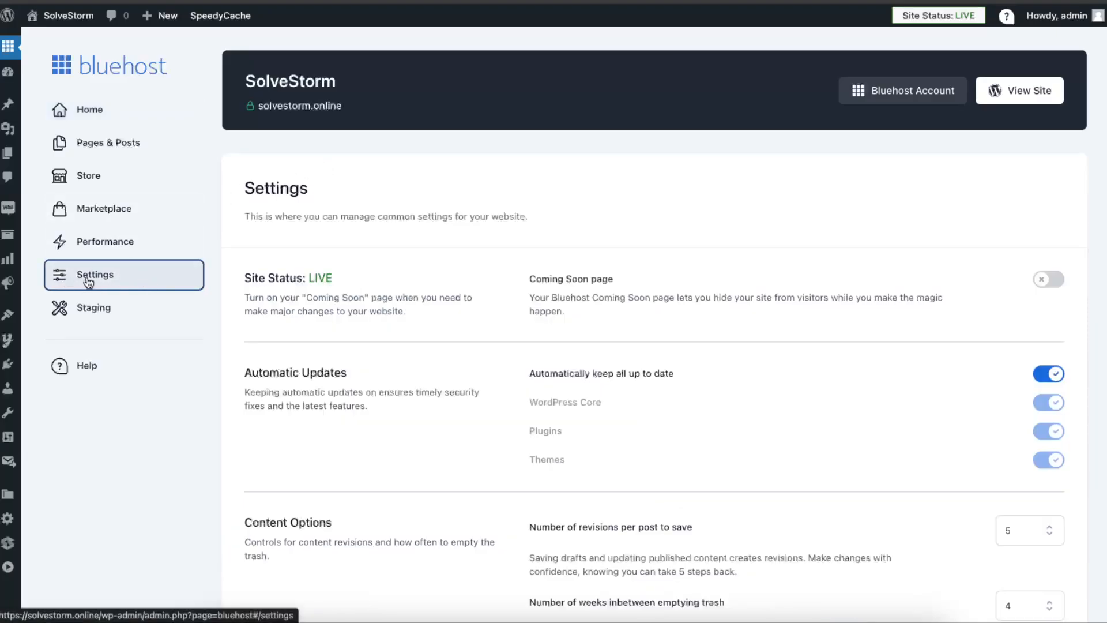
pyautogui.click(1049, 285)
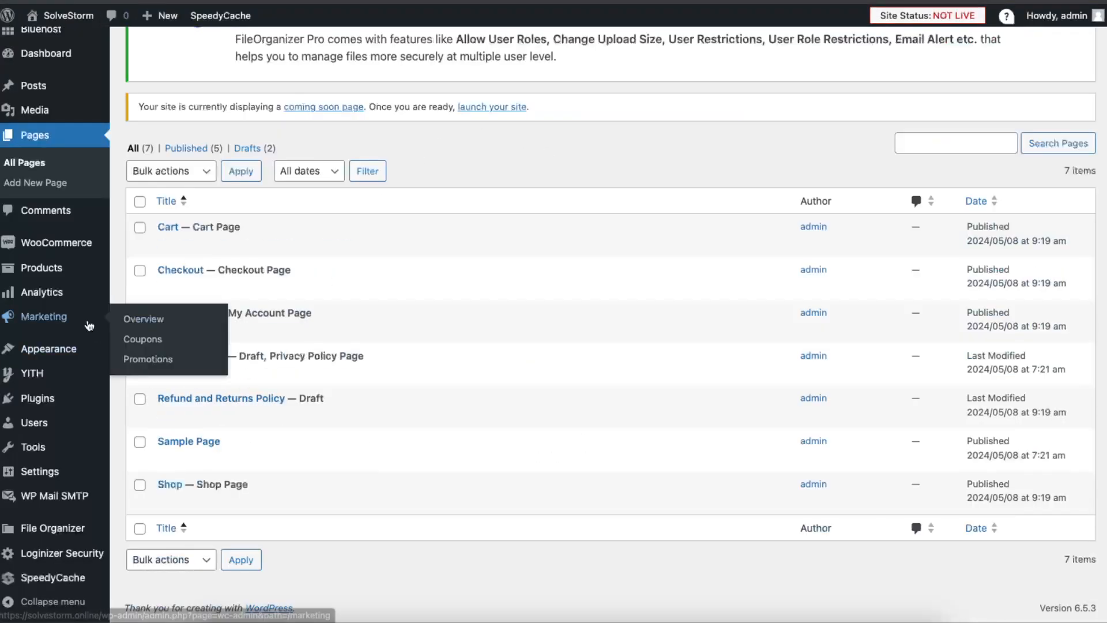
# Browse the themes installed on the site.
pyautogui.moveTo(62, 351)
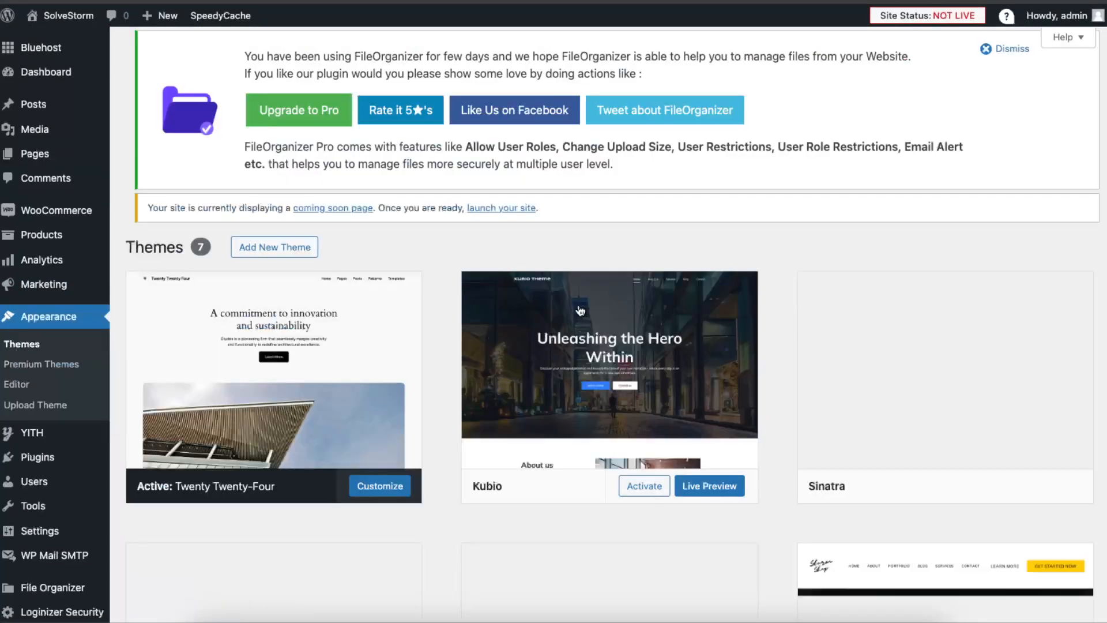
pyautogui.scroll(-4, 745, 242)
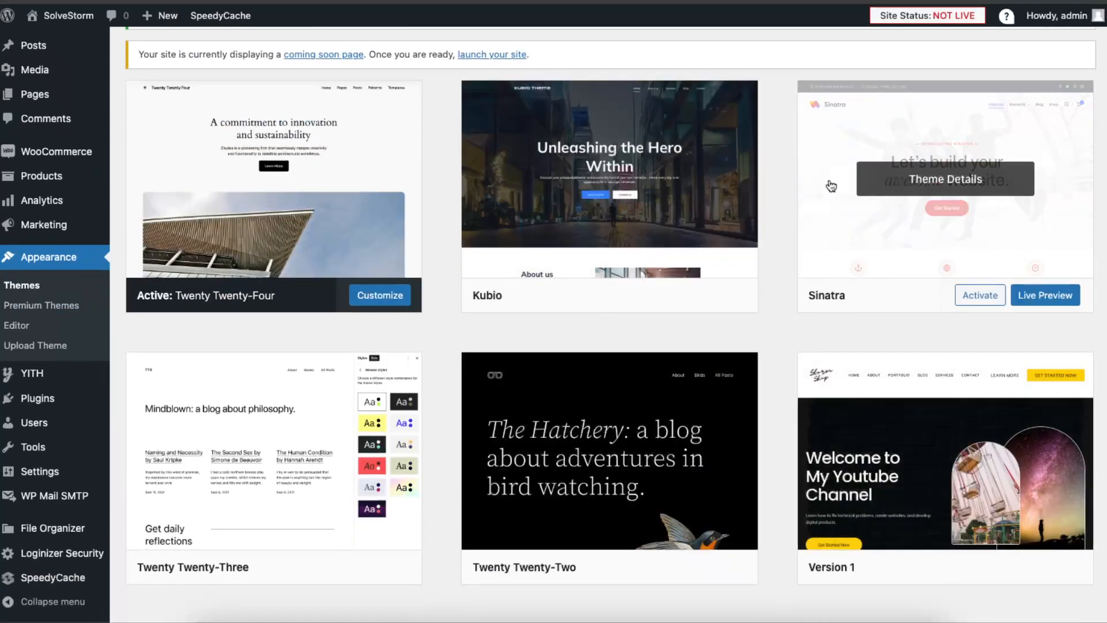
pyautogui.scroll(4, 819, 190)
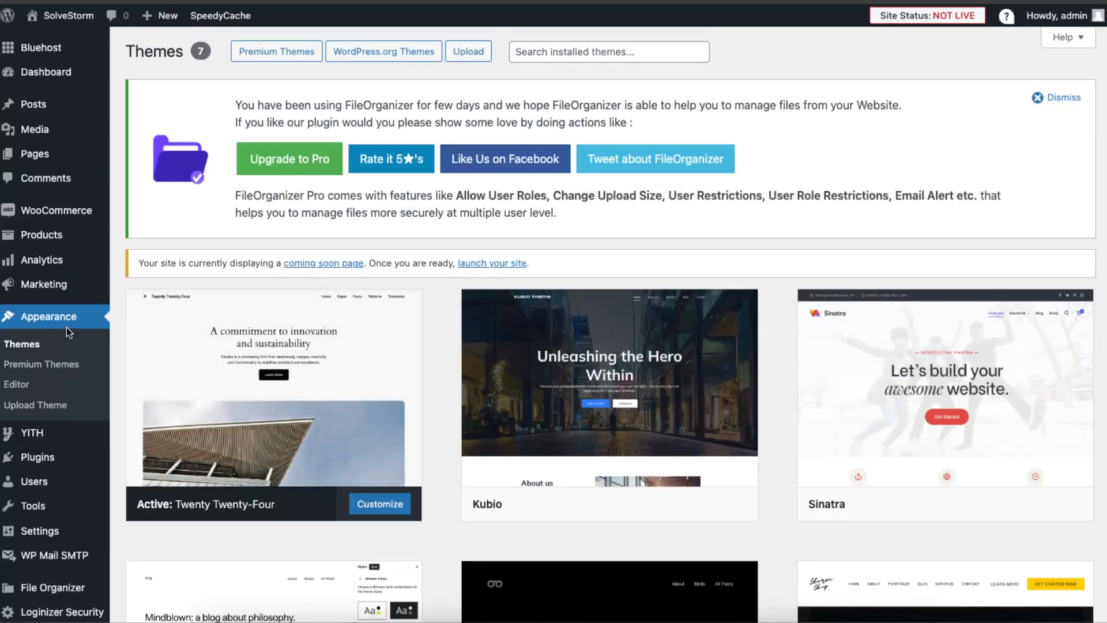
# Search the WordPress plugin directory for "templates".
pyautogui.moveTo(49, 458)
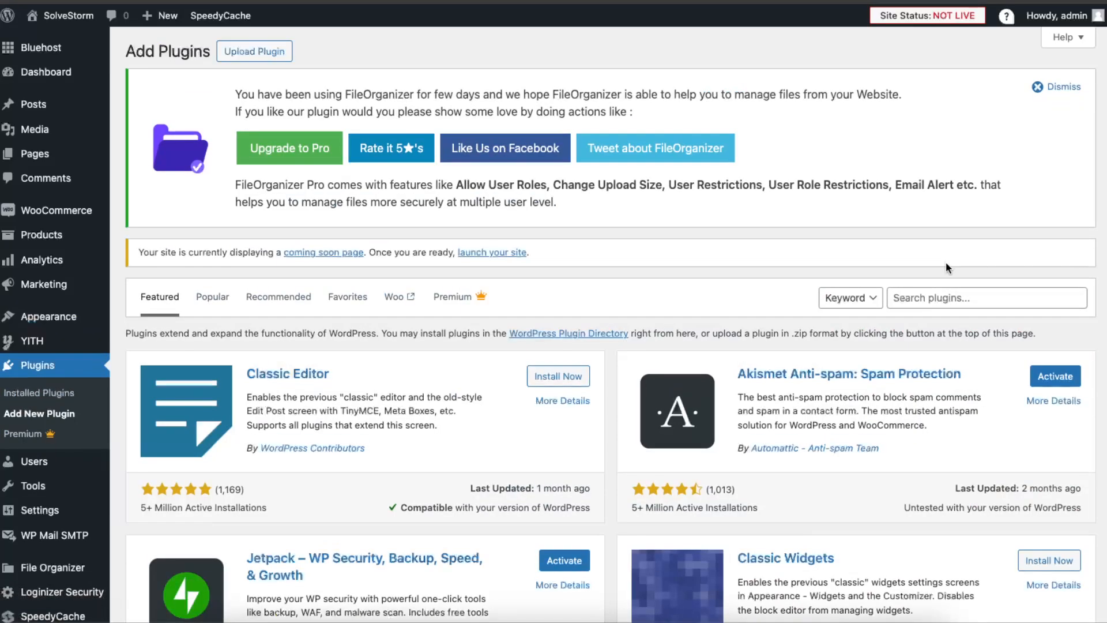
pyautogui.click(975, 298)
pyautogui.write('templ')
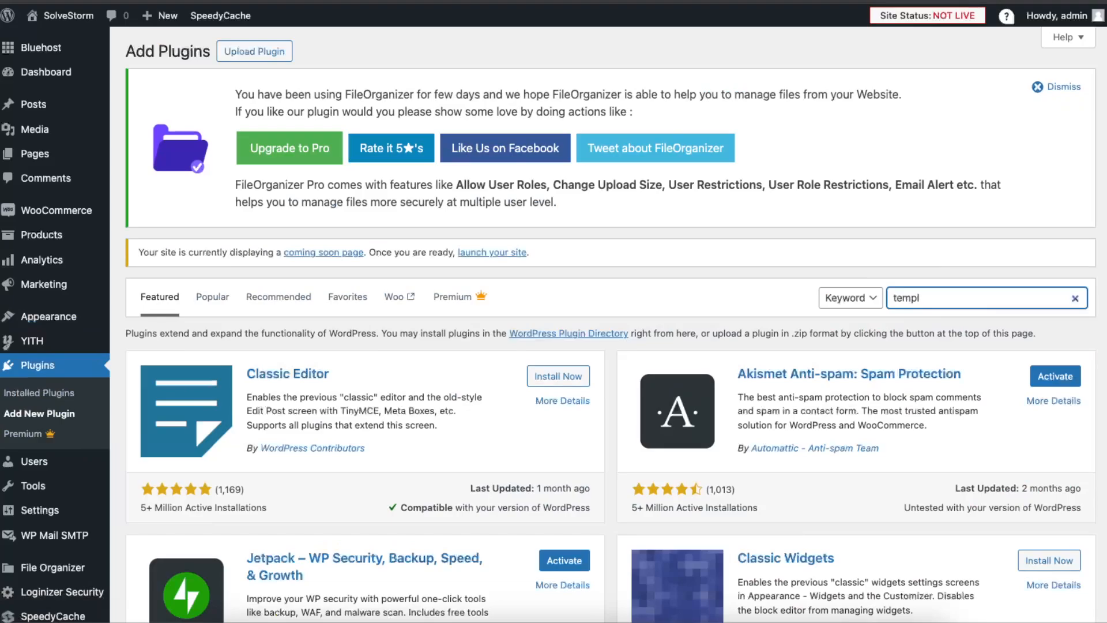
pyautogui.press('BackSpace')
pyautogui.press('BackSpace')
pyautogui.press('BackSpace')
pyautogui.press('BackSpace')
pyautogui.click(951, 294)
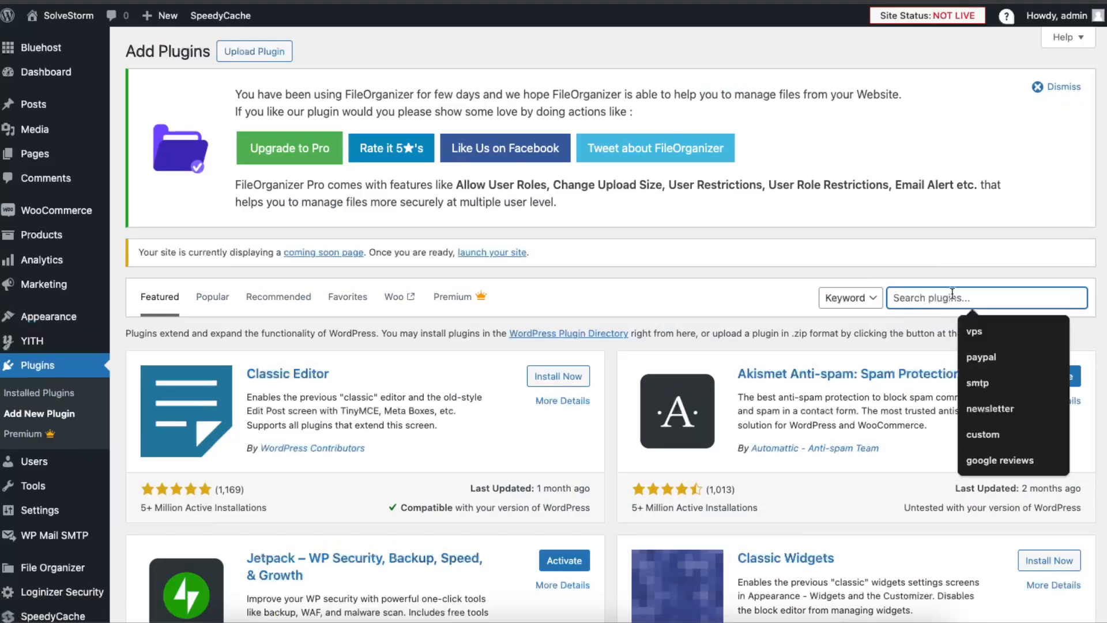
pyautogui.write('templates')
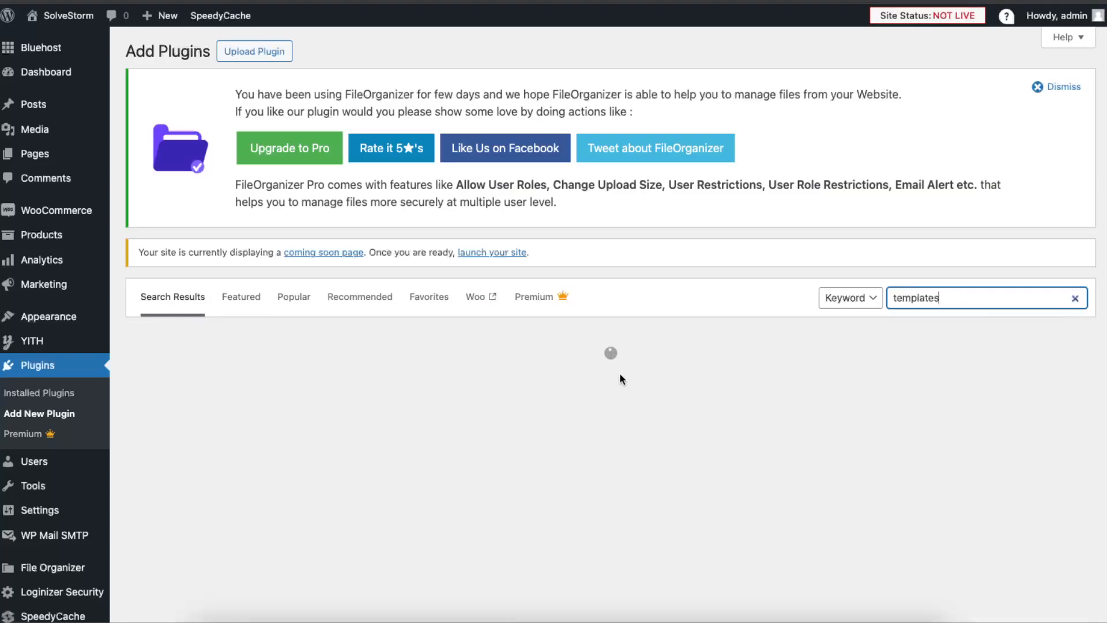
# Install and activate the Starter Templates plugin by Brainstorm Force.
pyautogui.scroll(-2, 619, 372)
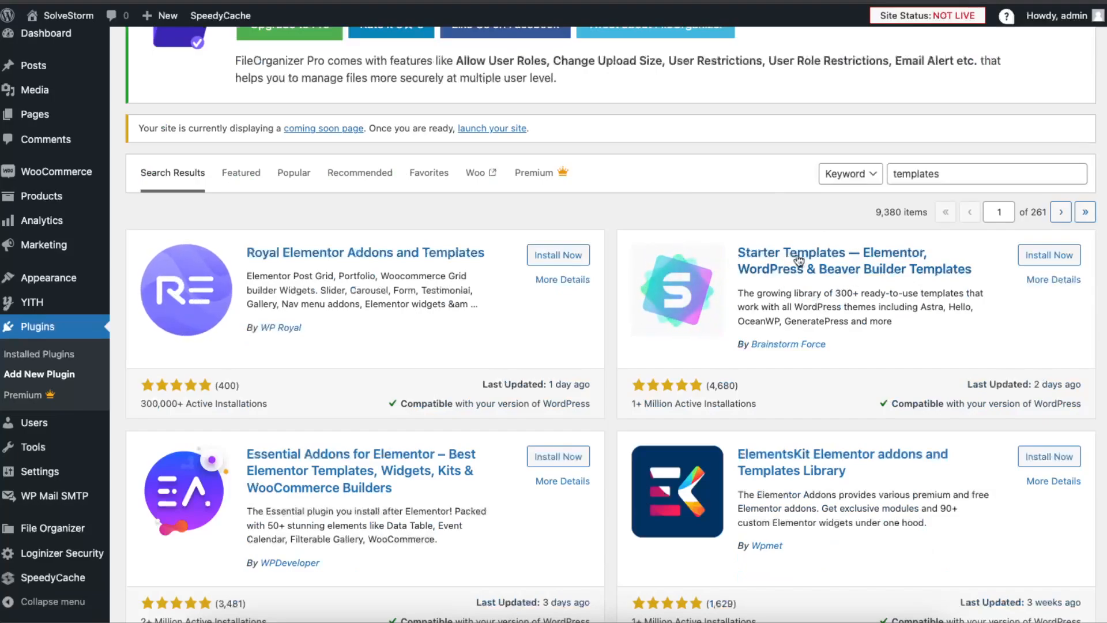
pyautogui.click(1050, 255)
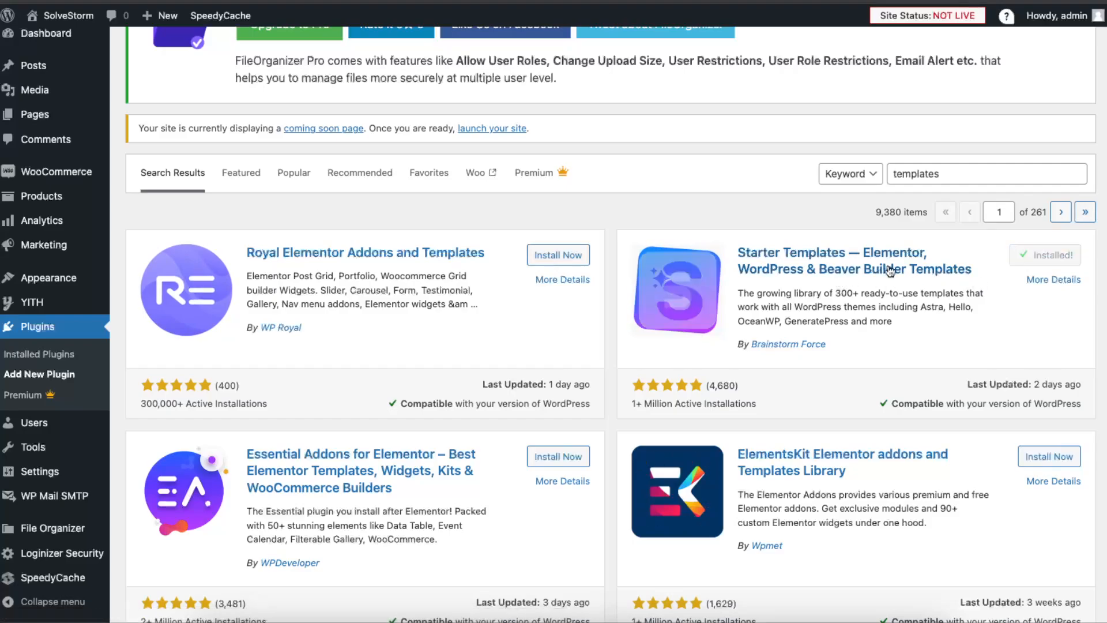
pyautogui.click(1057, 255)
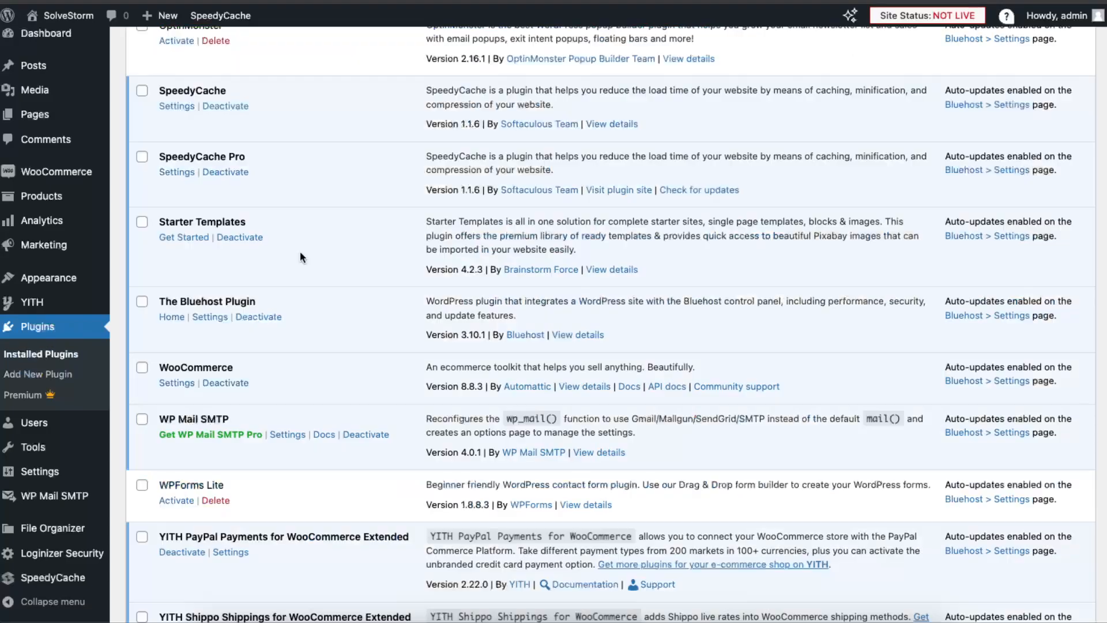
# Start the Starter Templates setup and choose to build the website with Classic Starter Templates.
pyautogui.click(186, 237)
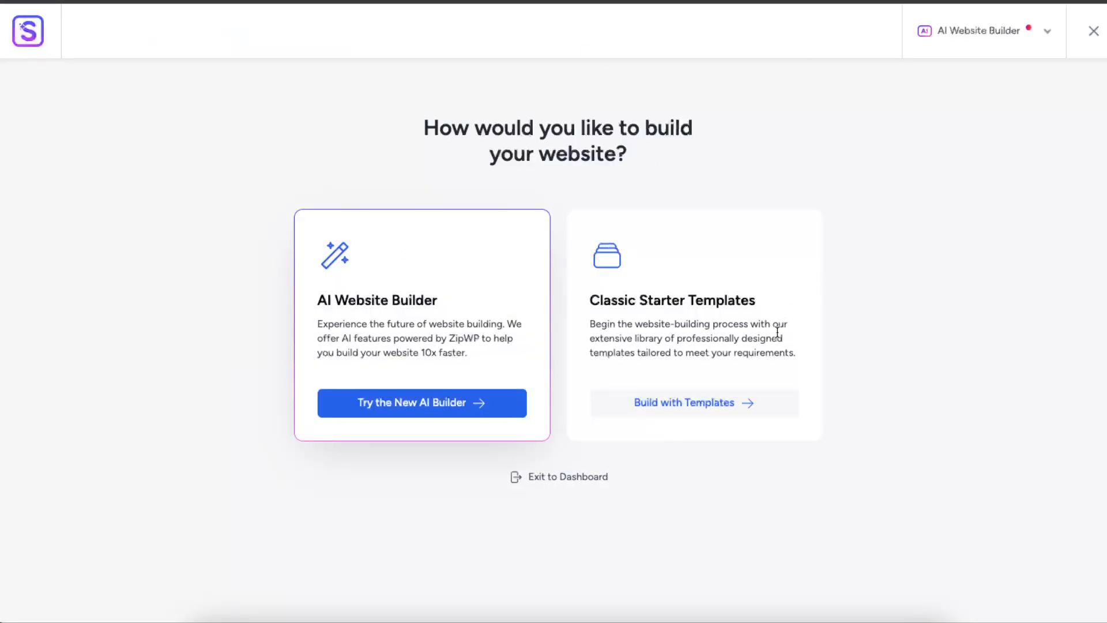
pyautogui.moveTo(348, 301); pyautogui.dragTo(442, 297)
pyautogui.click(440, 295)
pyautogui.moveTo(600, 300); pyautogui.dragTo(771, 295)
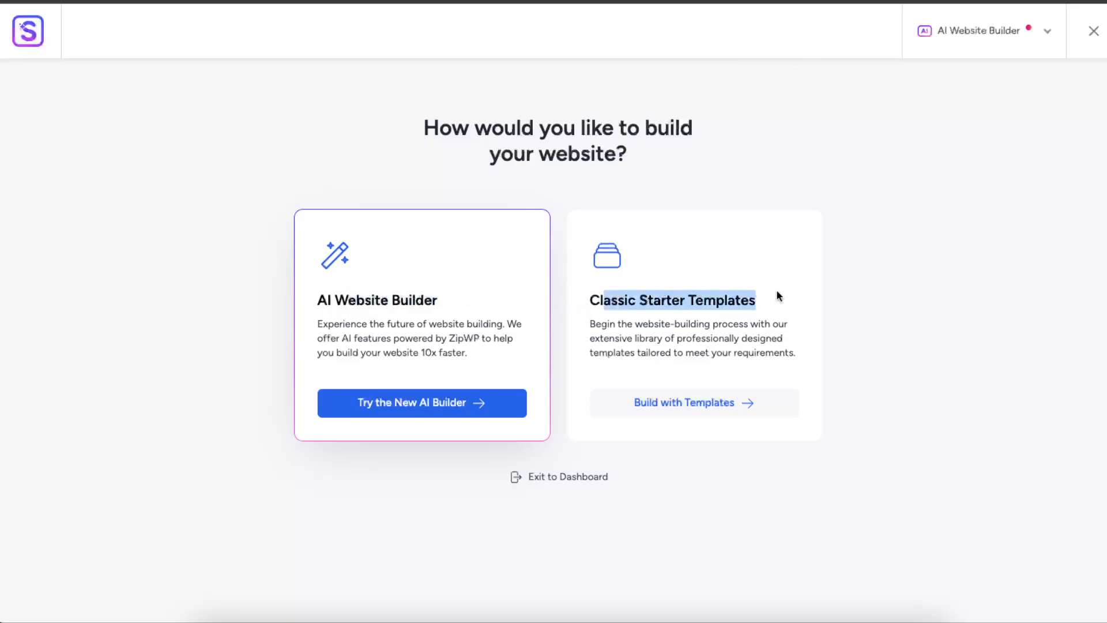
pyautogui.click(805, 295)
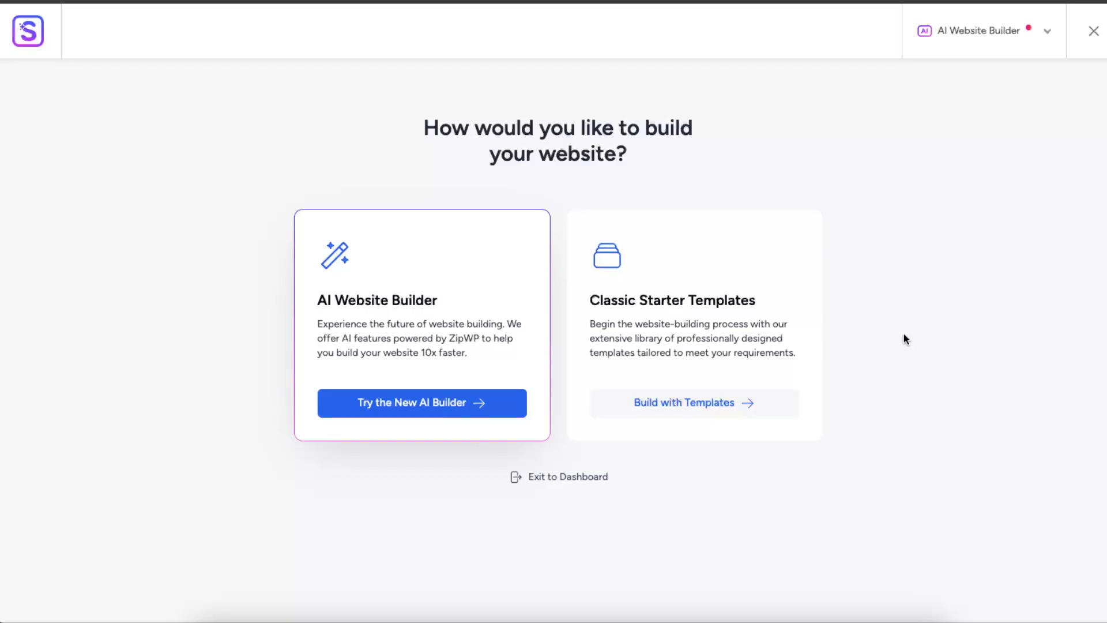
pyautogui.tripleClick(763, 292)
pyautogui.click(764, 292)
pyautogui.click(663, 406)
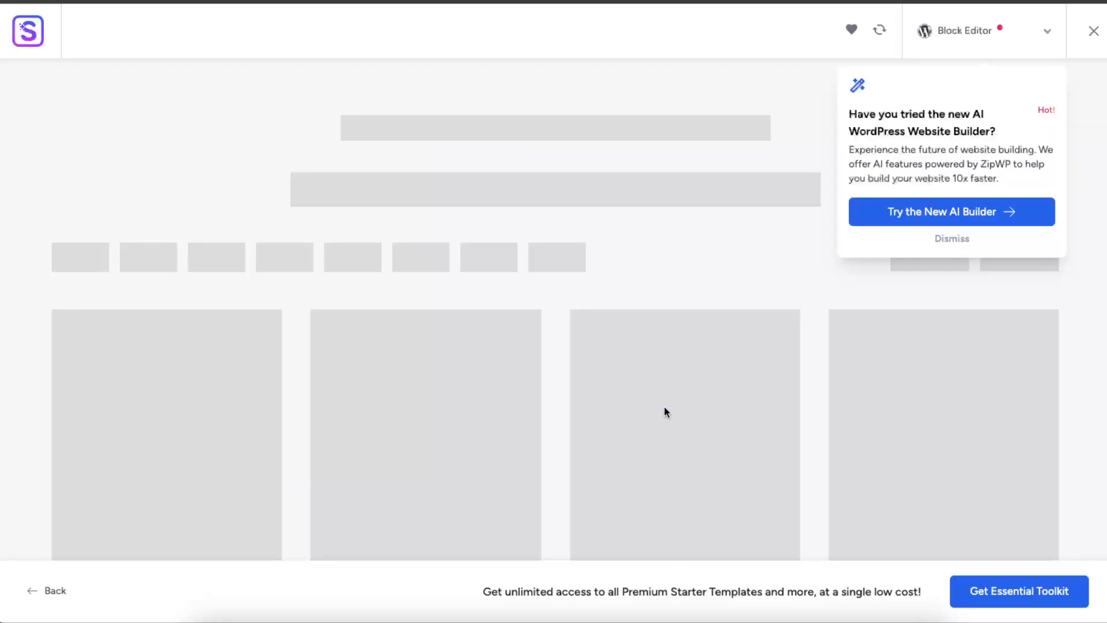
# Dismiss the AI builder offer and browse the Block Editor starter template designs.
pyautogui.click(959, 238)
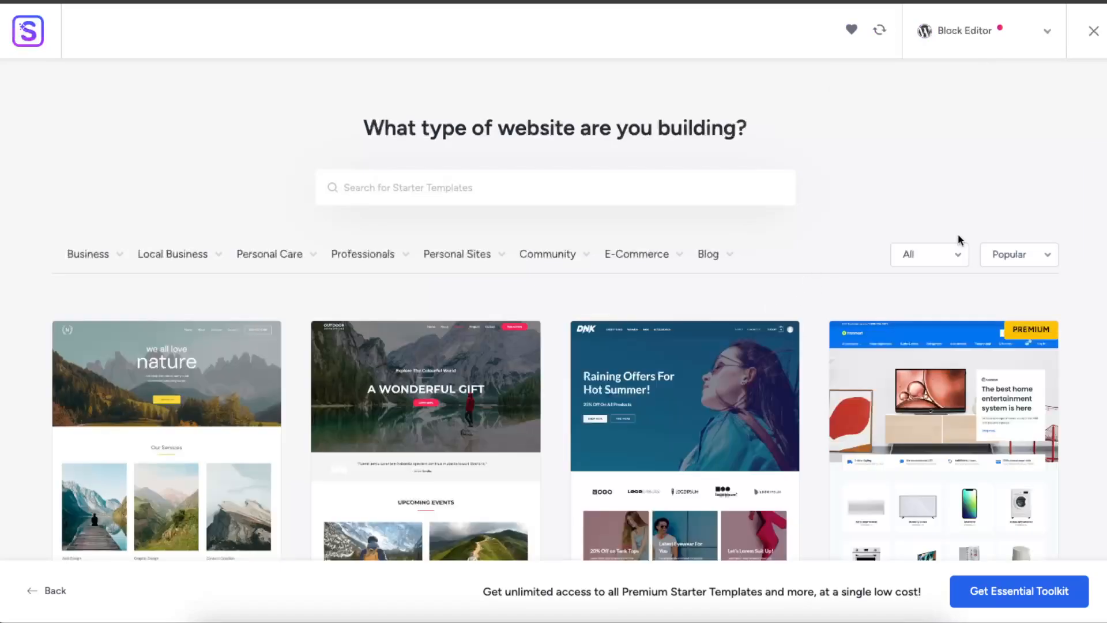
pyautogui.scroll(-2, 1014, 208)
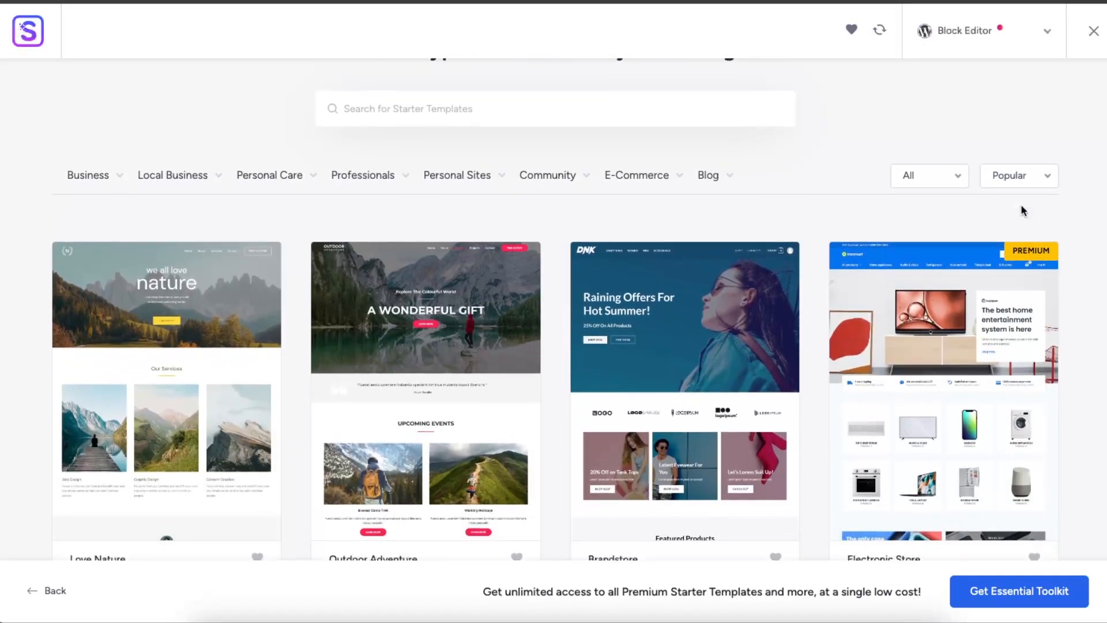
pyautogui.scroll(-3, 1024, 209)
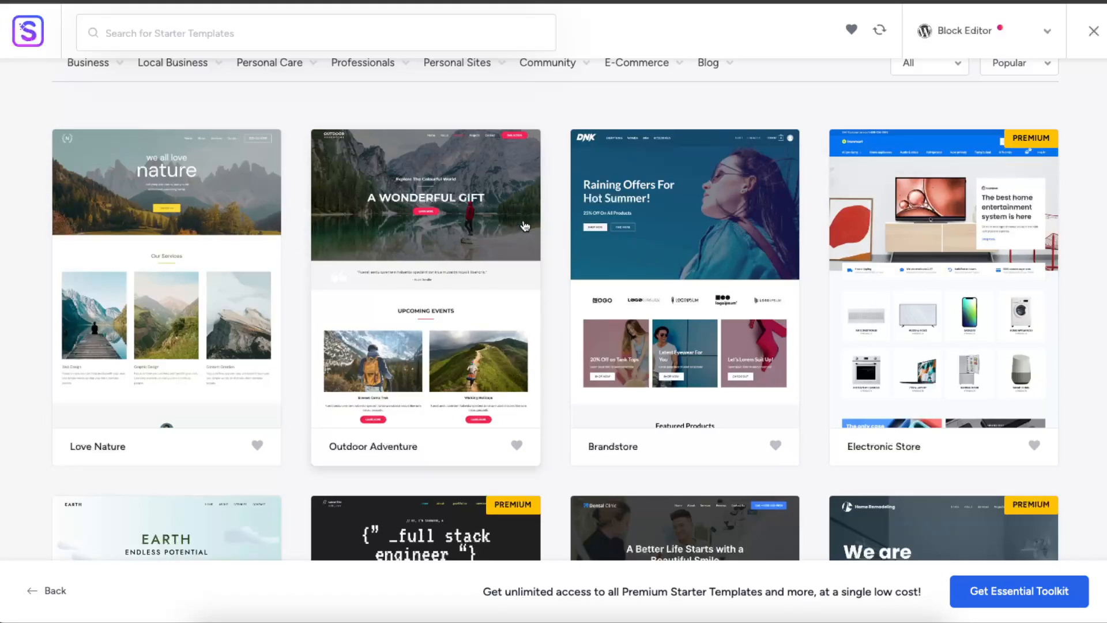
pyautogui.scroll(-5, 525, 224)
pyautogui.scroll(-7, 524, 225)
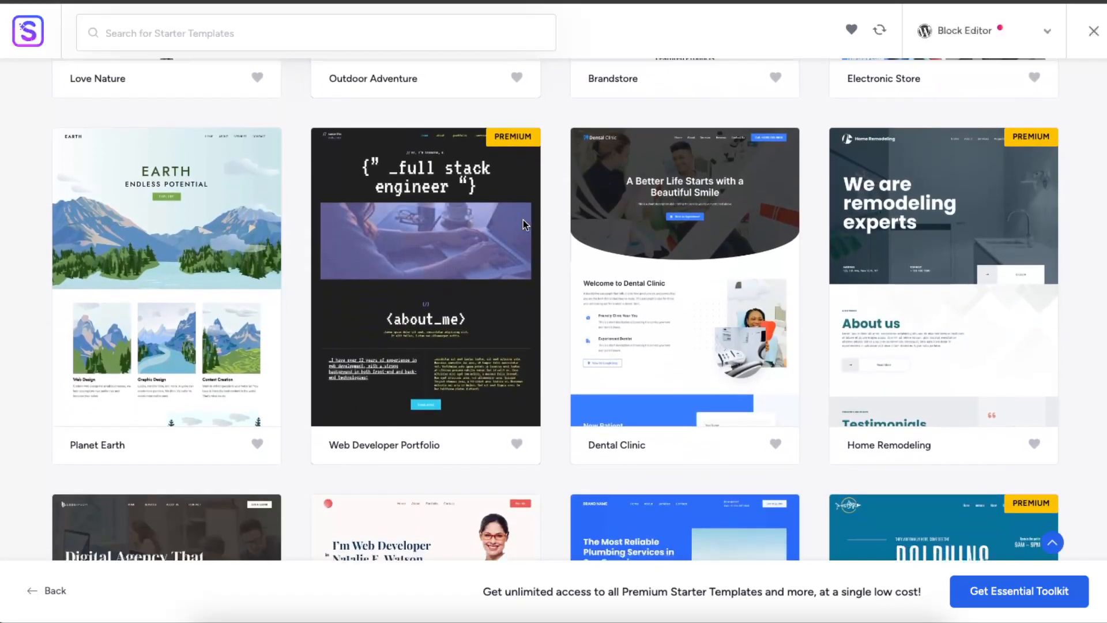
pyautogui.scroll(-1, 525, 226)
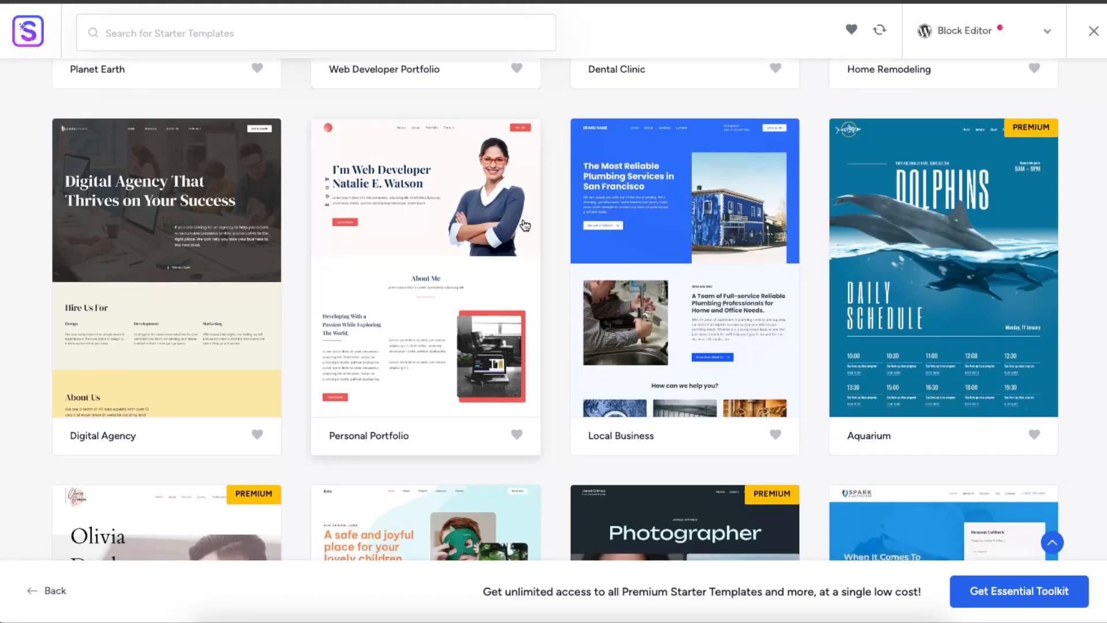
pyautogui.scroll(-6, 525, 225)
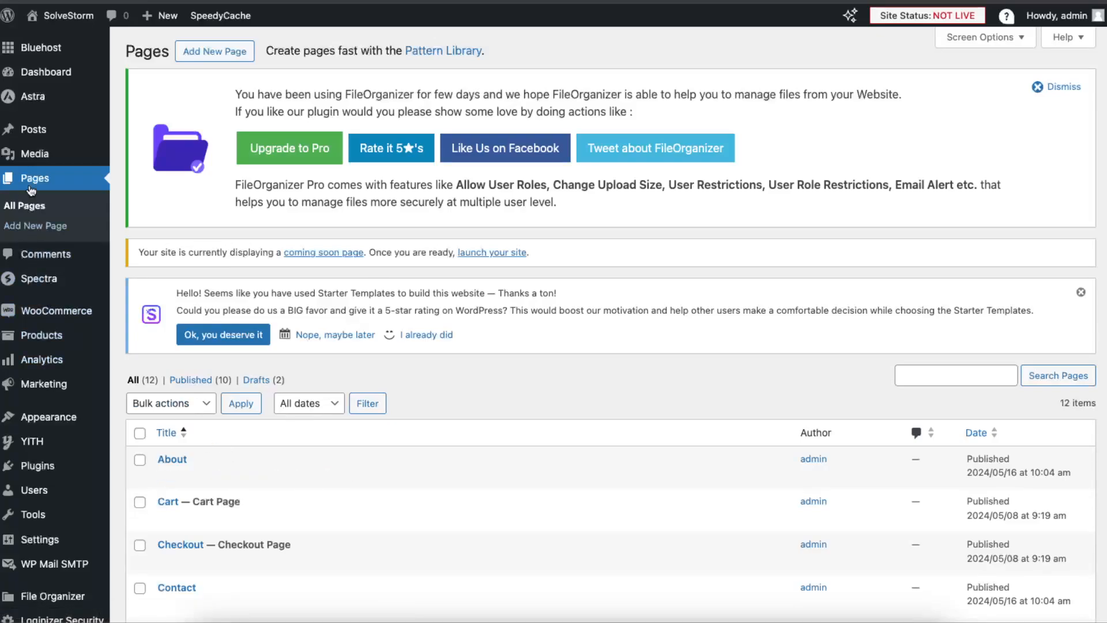
# Open the Home front page from the site's page list for editing.
pyautogui.scroll(-3, 395, 352)
pyautogui.scroll(-2, 355, 368)
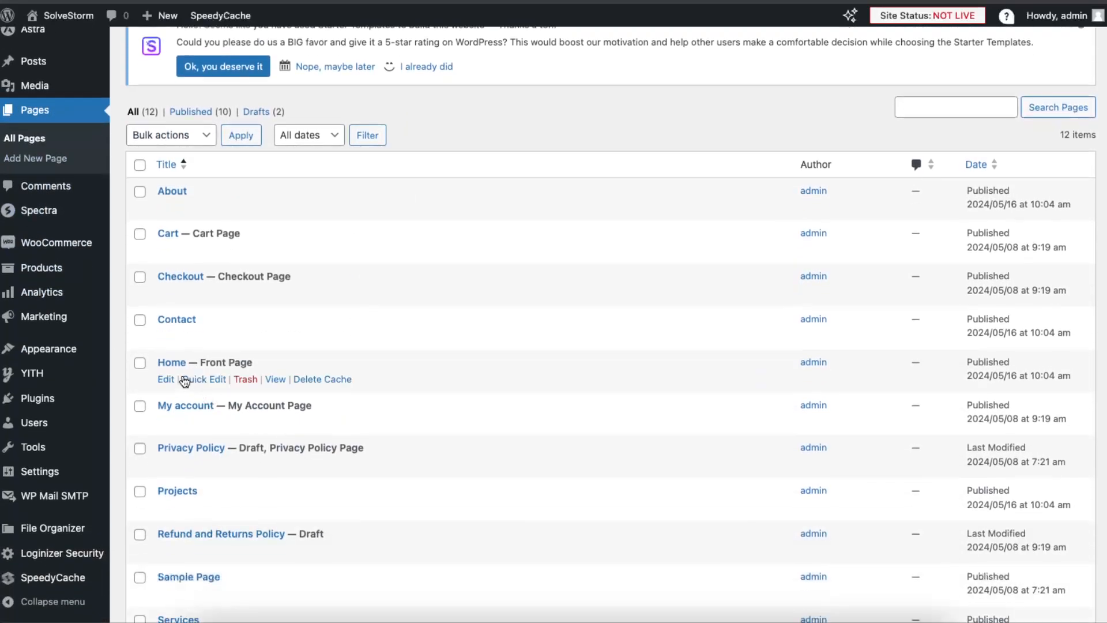
pyautogui.click(165, 378)
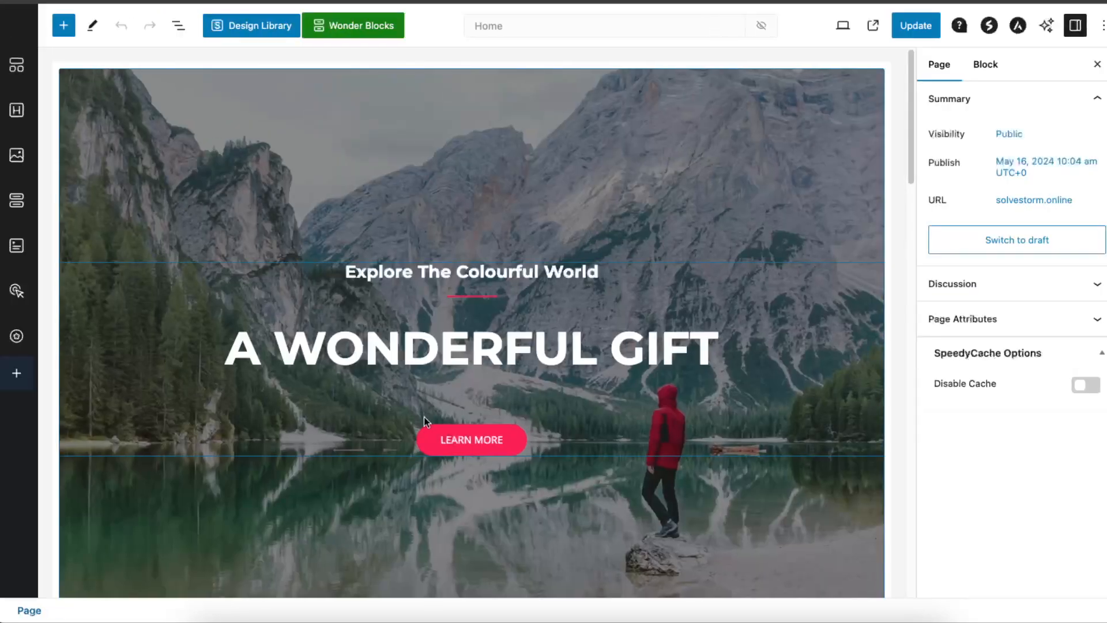
# Select the hero section's container behind the "A WONDERFUL GIFT" heading and show its style settings.
pyautogui.click(623, 349)
pyautogui.tripleClick(623, 351)
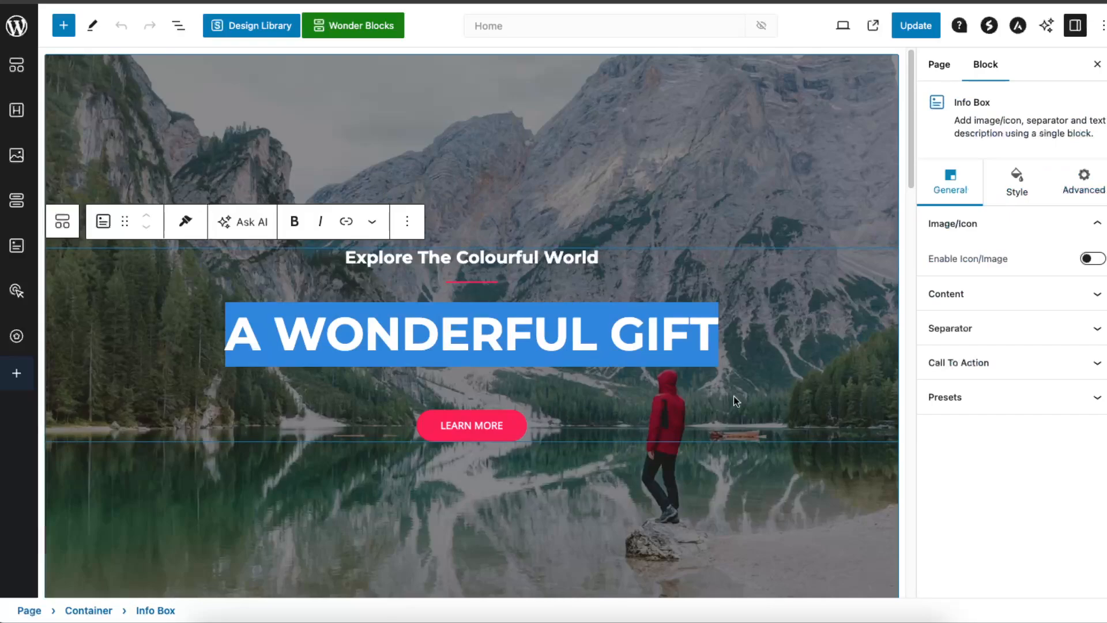
pyautogui.click(700, 151)
pyautogui.click(1023, 187)
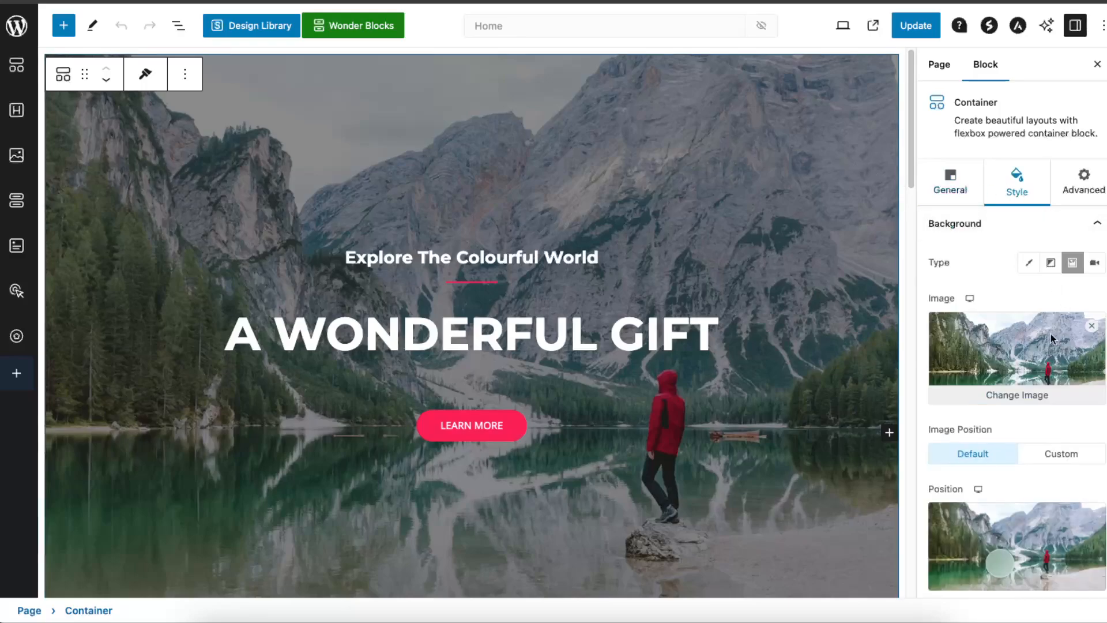
# Change the hero container's background image to water-sports-03.jpg from the media library.
pyautogui.scroll(-2, 1038, 328)
pyautogui.click(1012, 301)
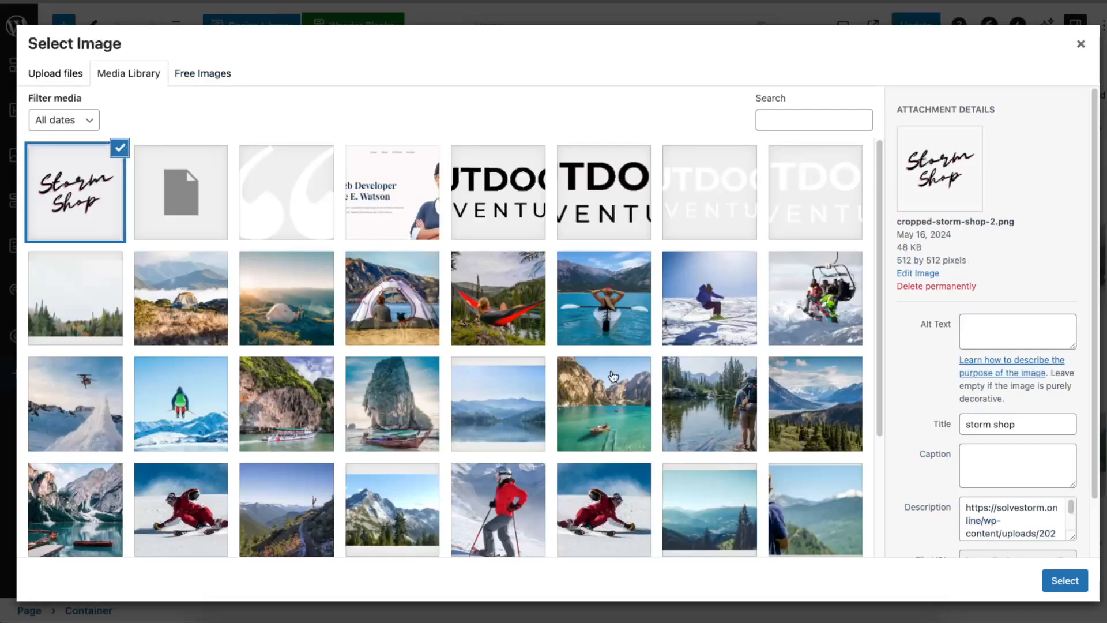
pyautogui.scroll(-2, 639, 369)
pyautogui.scroll(-1, 639, 369)
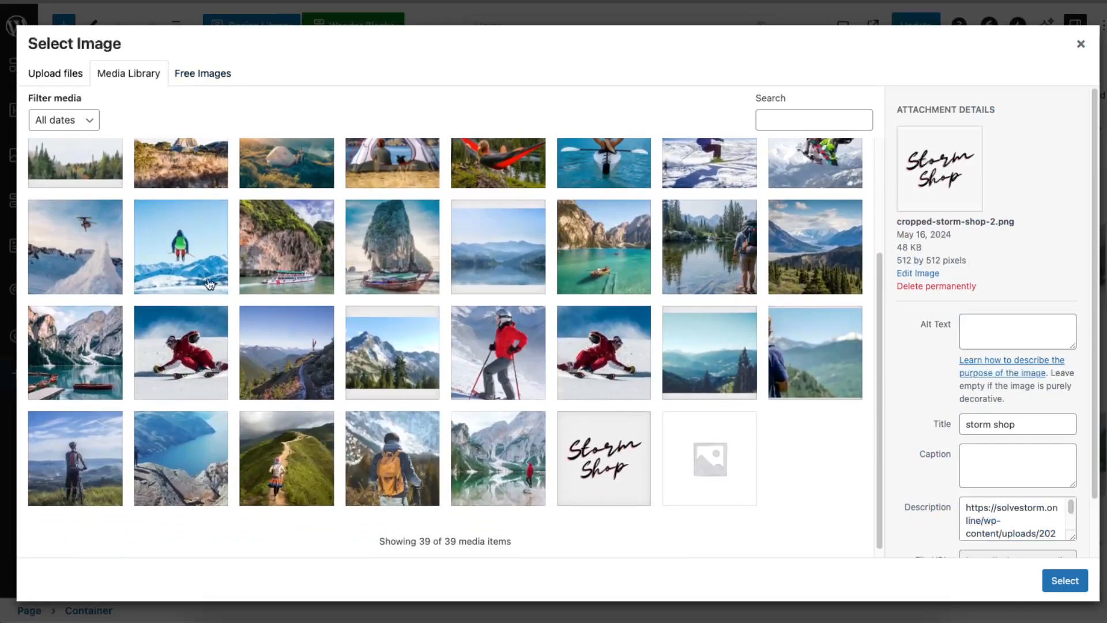
pyautogui.click(249, 263)
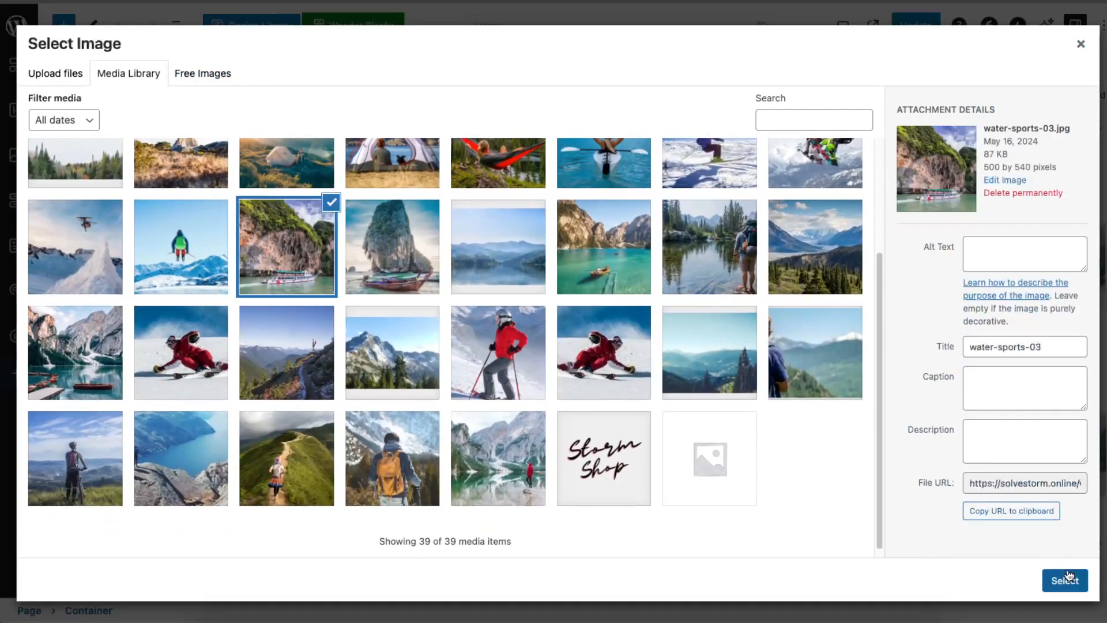
pyautogui.click(1065, 580)
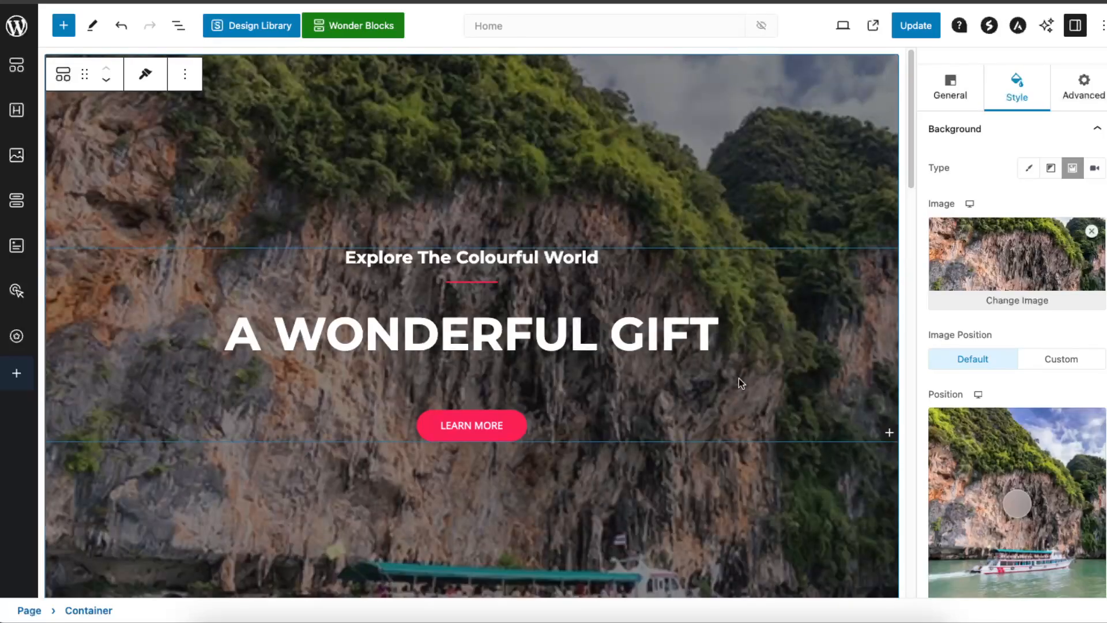
# Replace the hero container's background with an orange flower picture from the free images, and review the page.
pyautogui.scroll(-5, 739, 380)
pyautogui.scroll(5, 740, 380)
pyautogui.click(1029, 302)
pyautogui.click(214, 78)
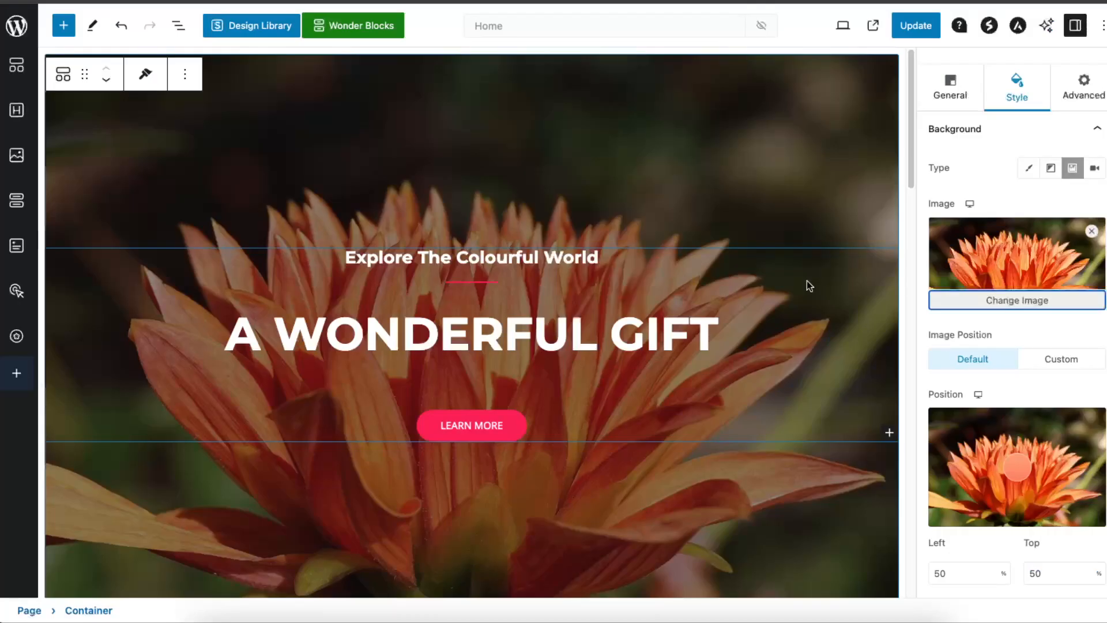
pyautogui.scroll(-10, 651, 343)
pyautogui.scroll(10, 291, 250)
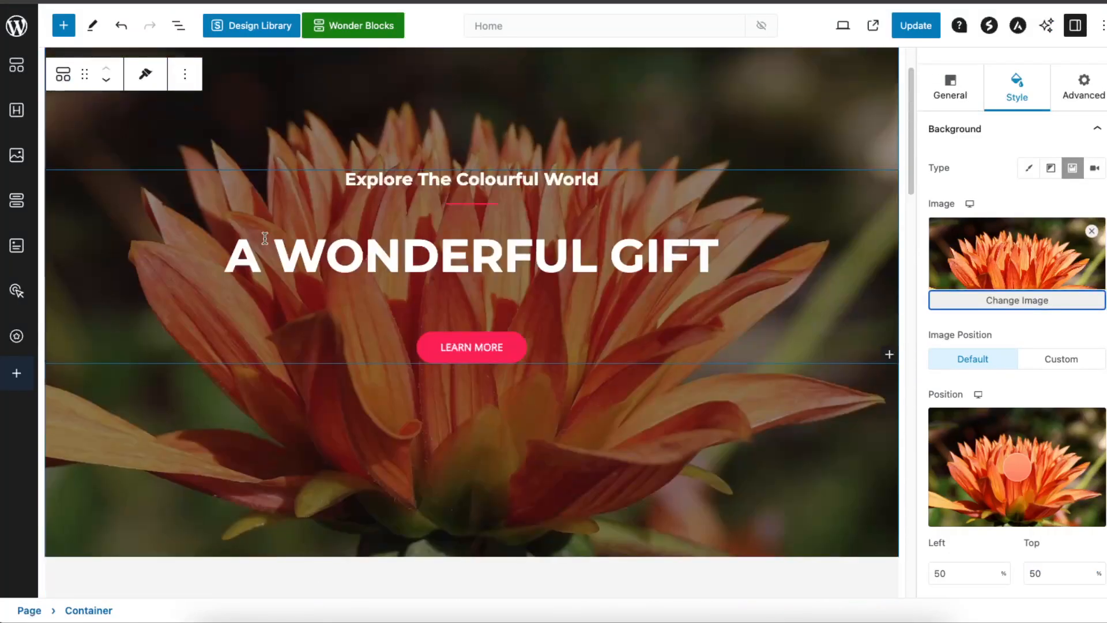
# Examine the hero container's image overlay, opacity and color style settings.
pyautogui.scroll(-8, 1060, 338)
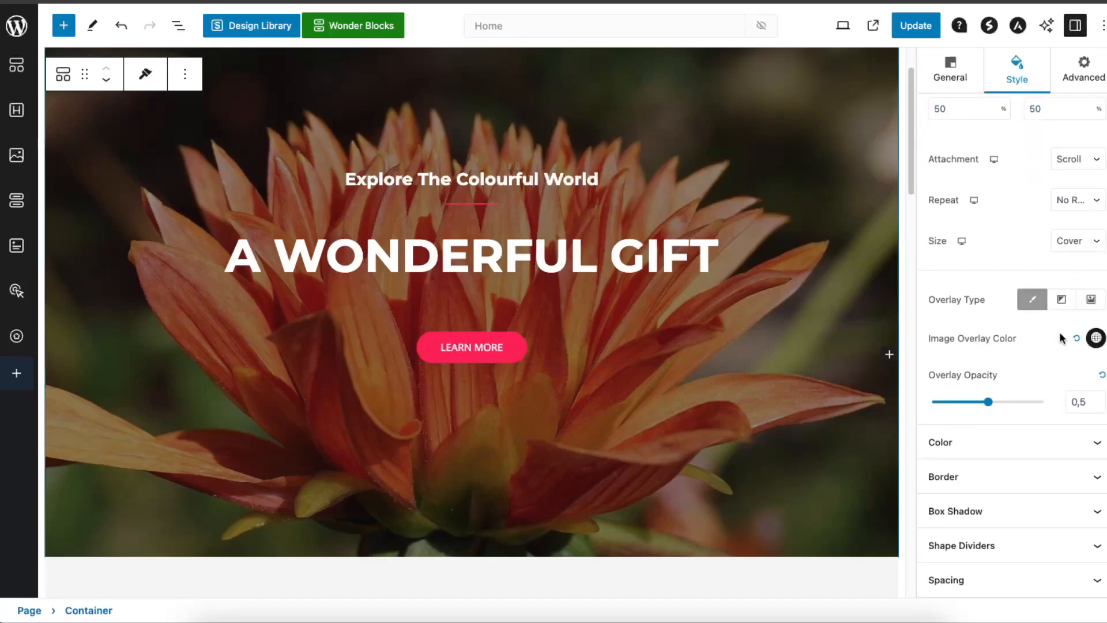
pyautogui.scroll(1, 989, 334)
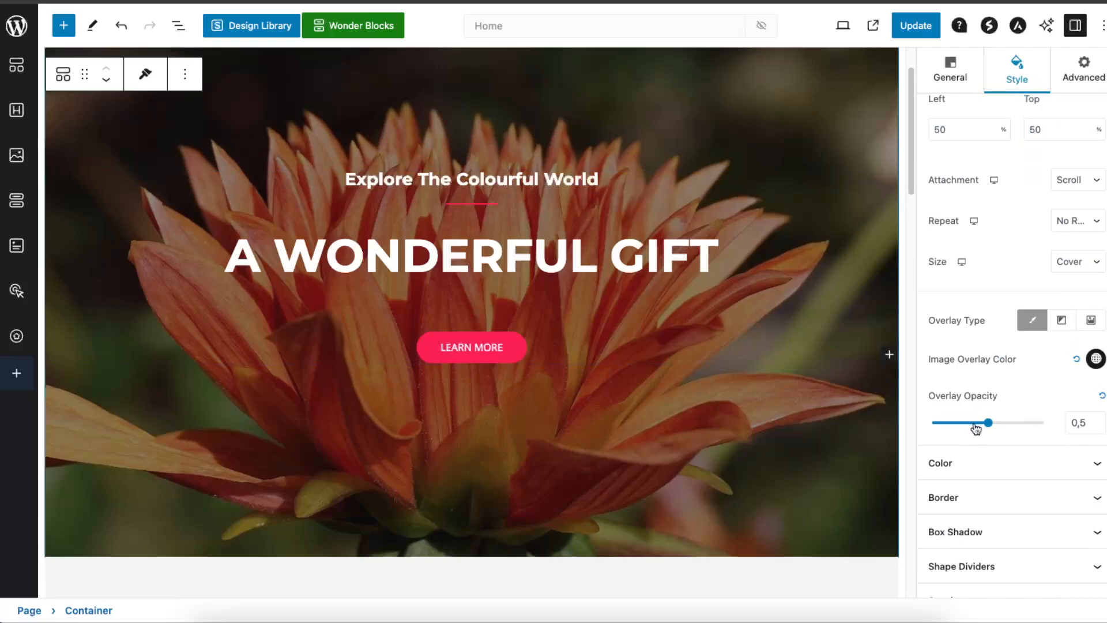
pyautogui.moveTo(988, 423)
pyautogui.mouseDown()
pyautogui.moveTo(942, 422)
pyautogui.moveTo(1005, 424)
pyautogui.moveTo(987, 424)
pyautogui.mouseUp()
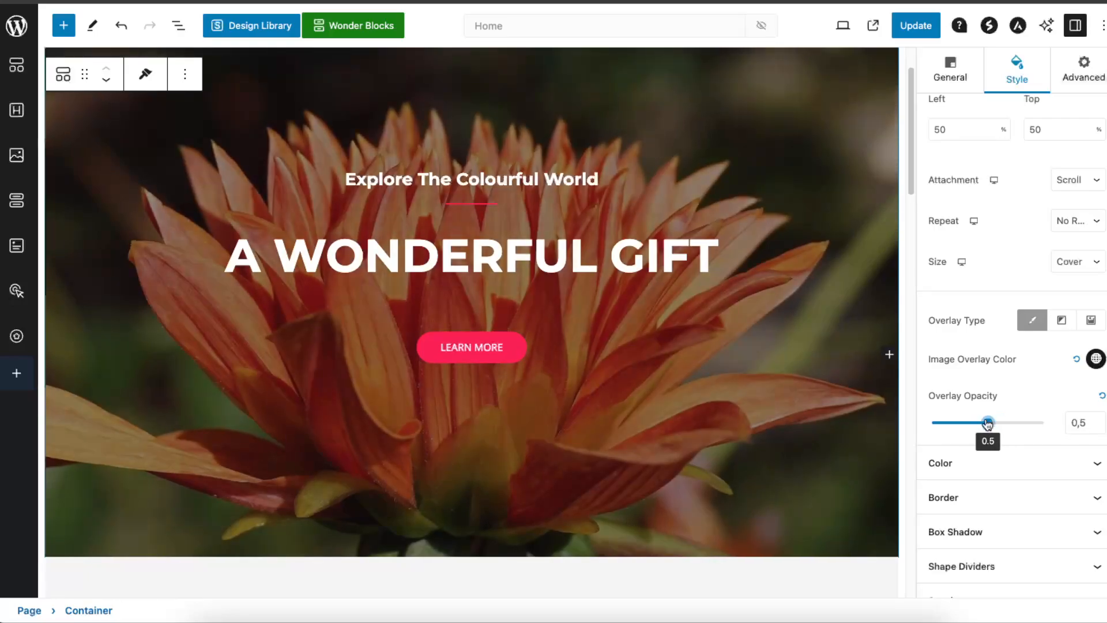
pyautogui.scroll(1, 1006, 378)
pyautogui.scroll(-5, 1006, 378)
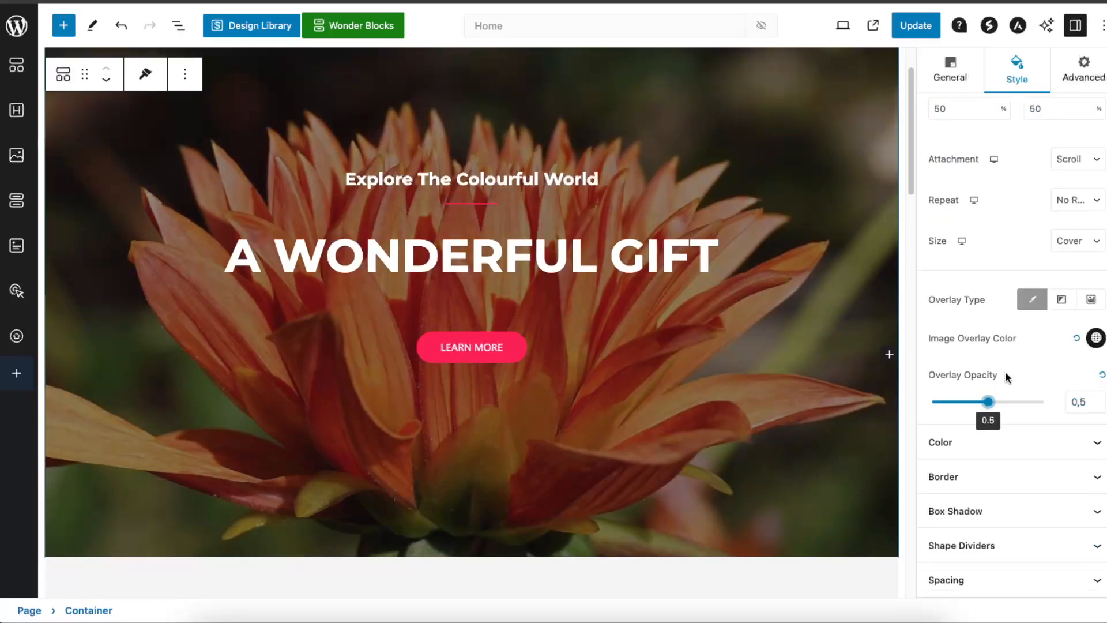
pyautogui.click(957, 443)
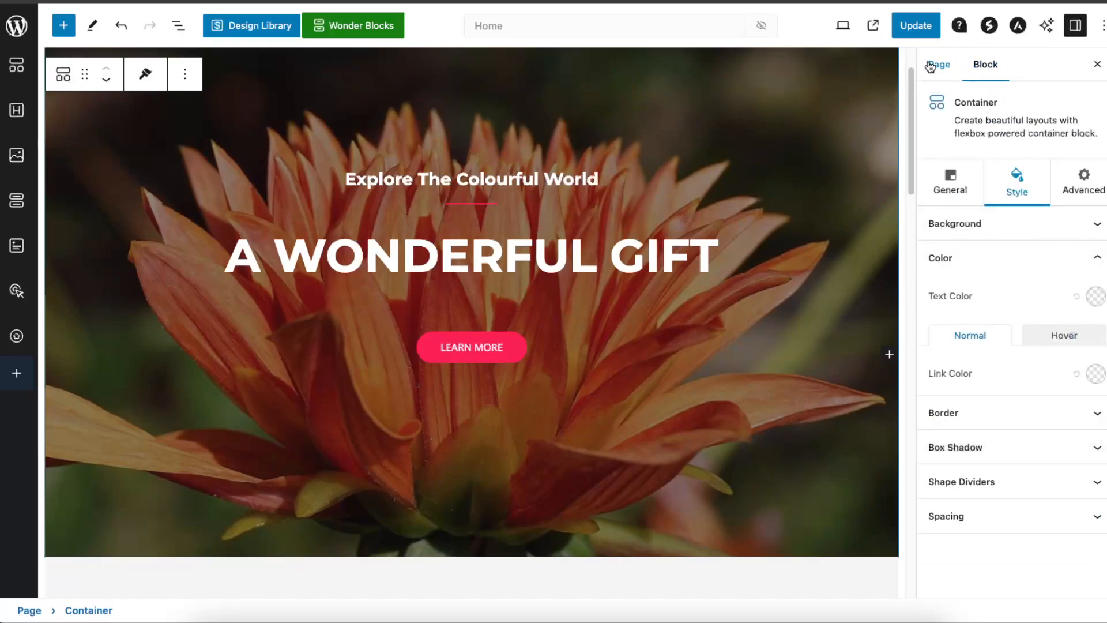
# Try the Fade Down and Flip Down animations on the hero container in its advanced settings.
pyautogui.click(1075, 183)
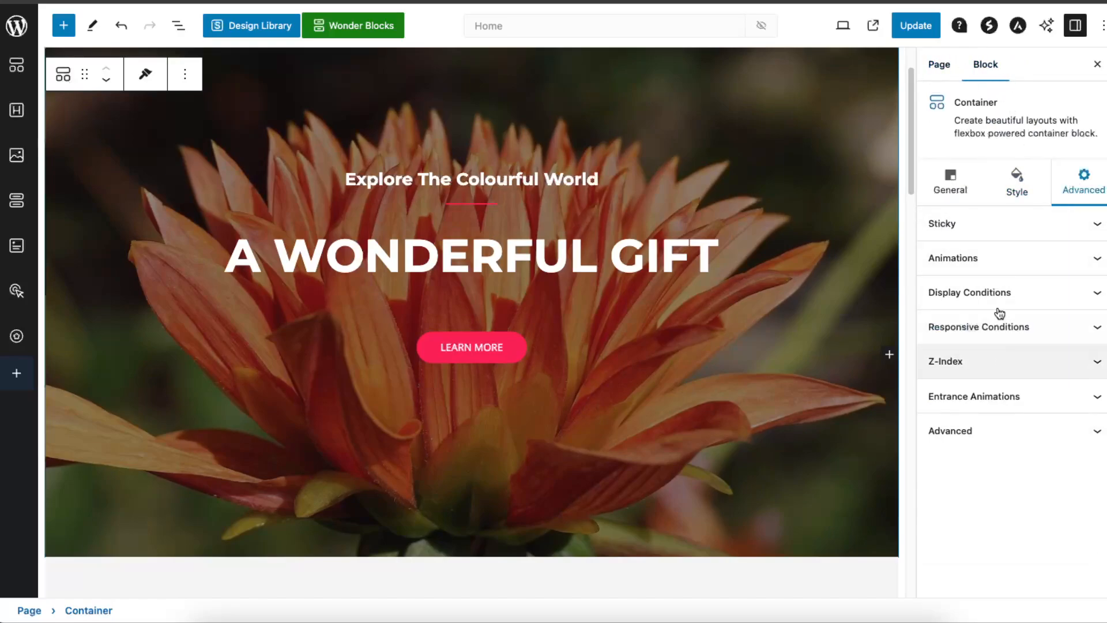
pyautogui.click(980, 235)
pyautogui.click(1001, 234)
pyautogui.click(985, 266)
pyautogui.click(985, 265)
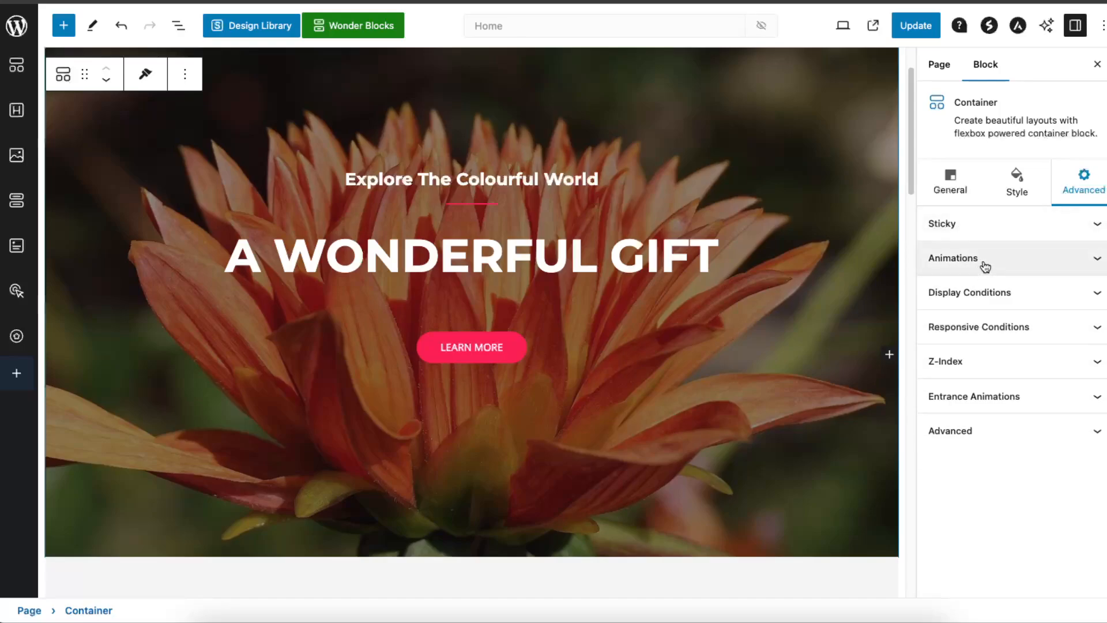
pyautogui.click(972, 268)
pyautogui.click(971, 304)
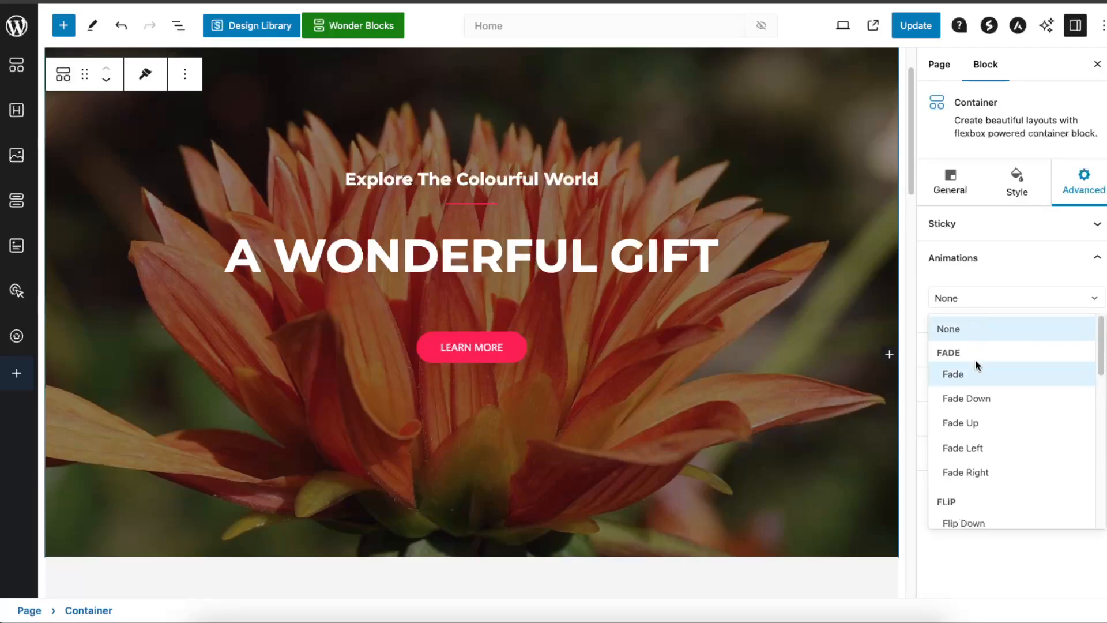
pyautogui.click(961, 400)
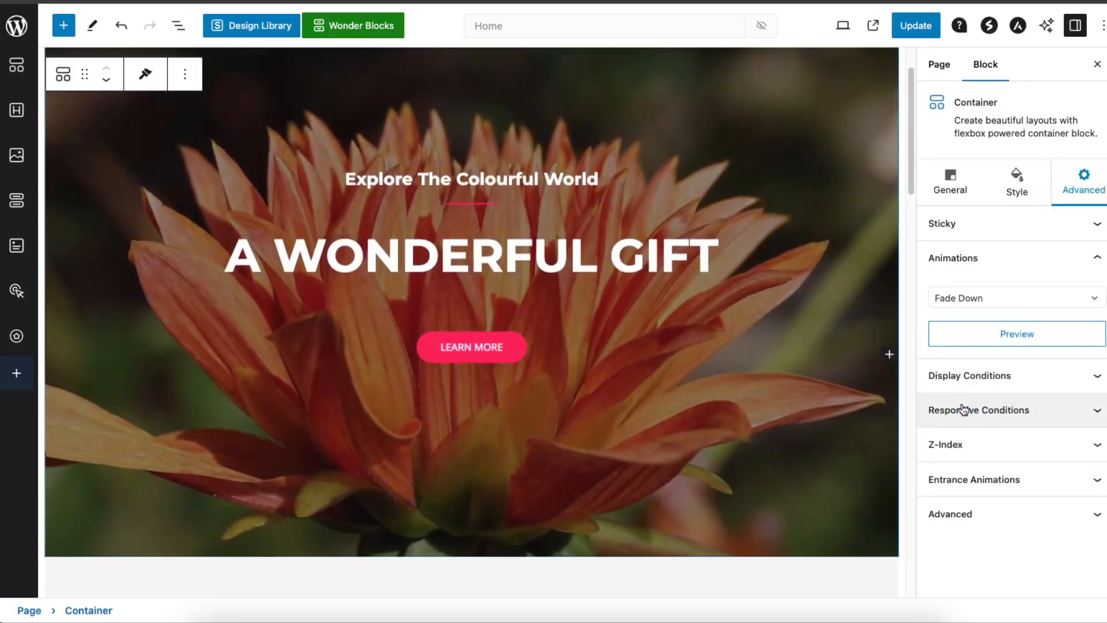
pyautogui.click(957, 306)
pyautogui.click(969, 527)
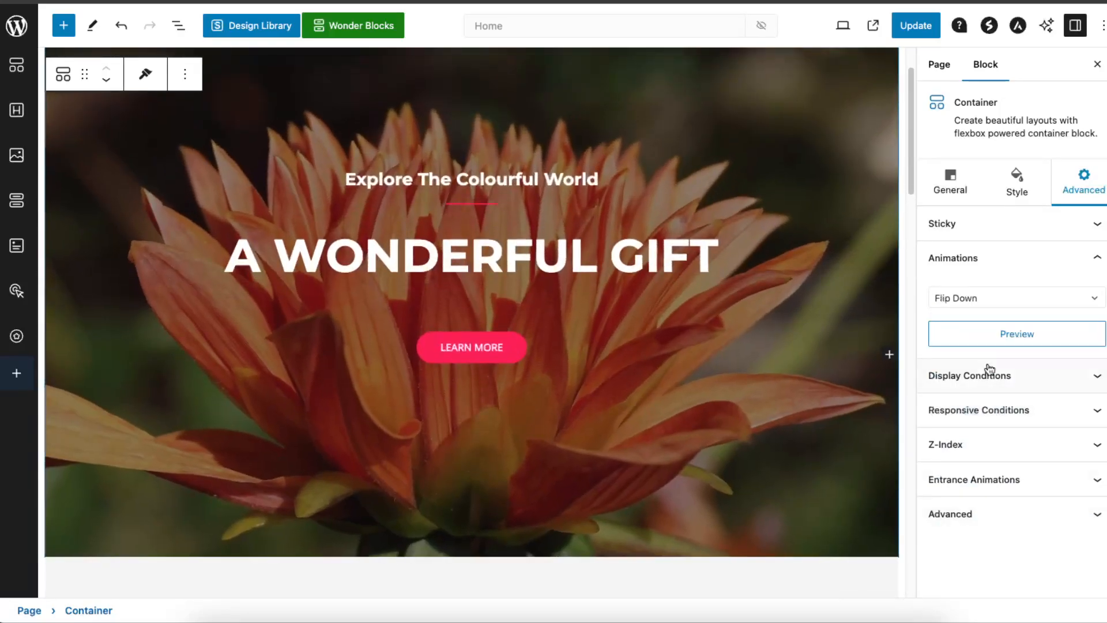
# Set the hero container's animation to Zoom-In Right.
pyautogui.click(983, 306)
pyautogui.scroll(-2, 991, 449)
pyautogui.scroll(-5, 987, 471)
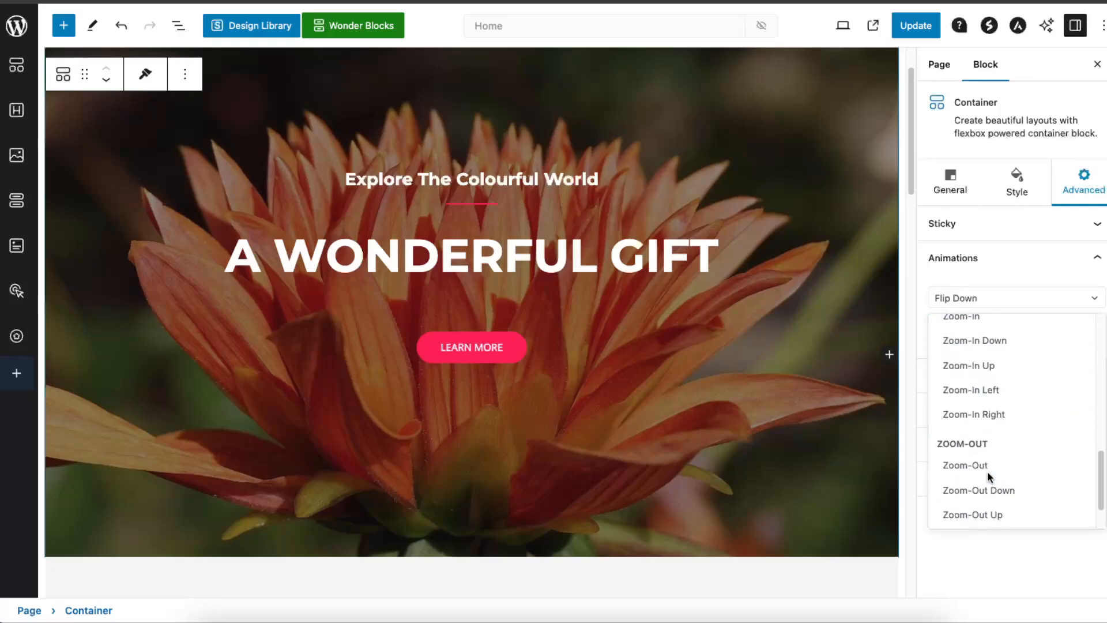
pyautogui.click(976, 376)
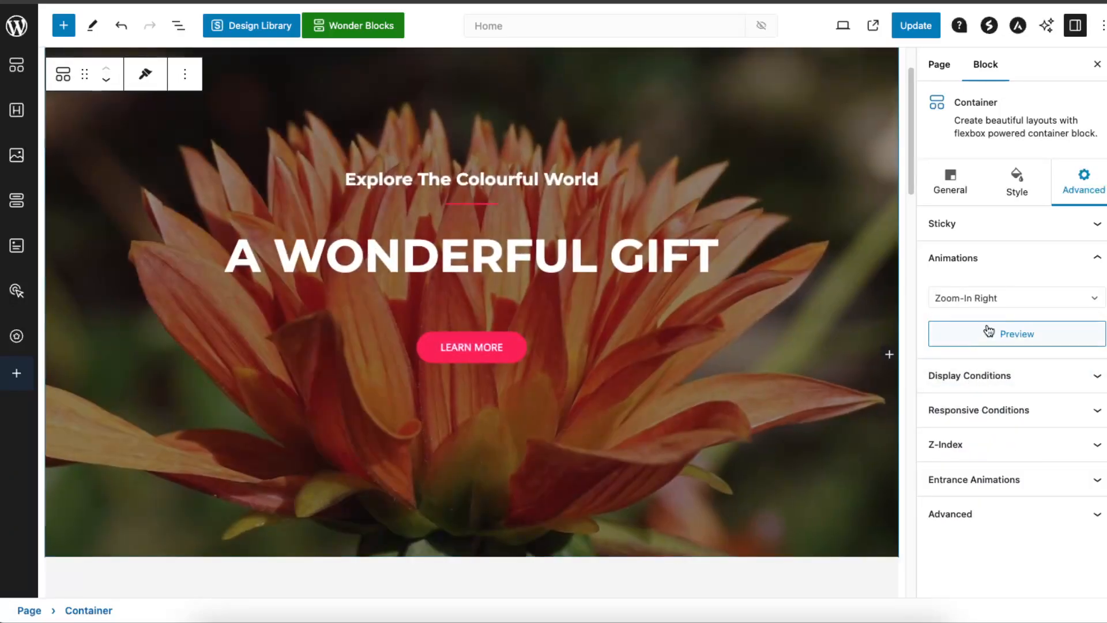
# Show the page's overall settings and look through the quote and Upcoming Events sections.
pyautogui.click(939, 64)
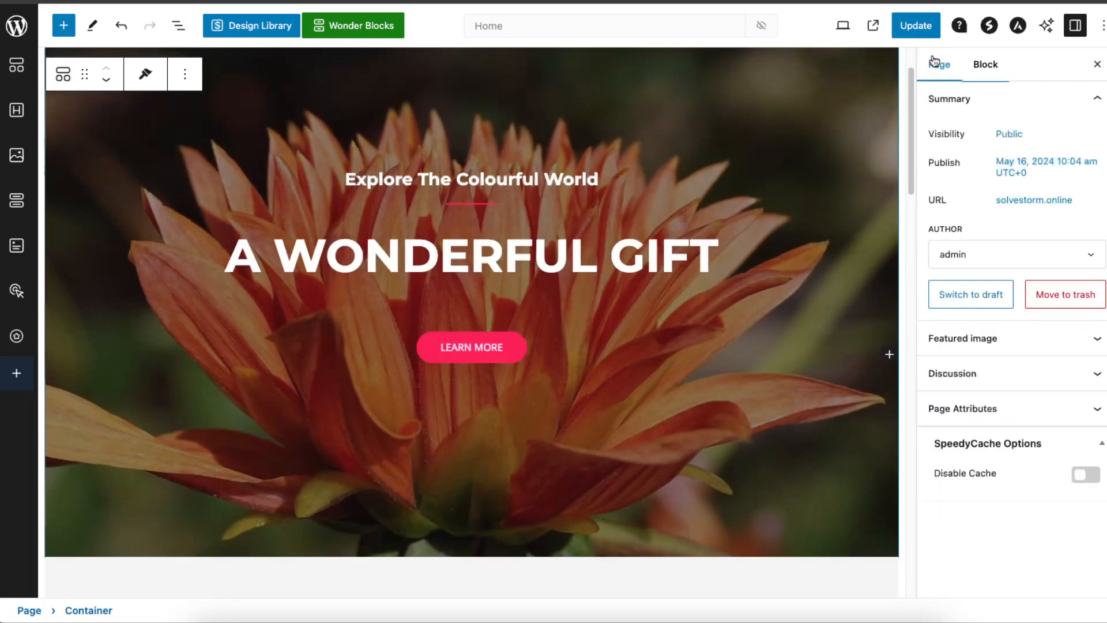
pyautogui.scroll(-8, 133, 282)
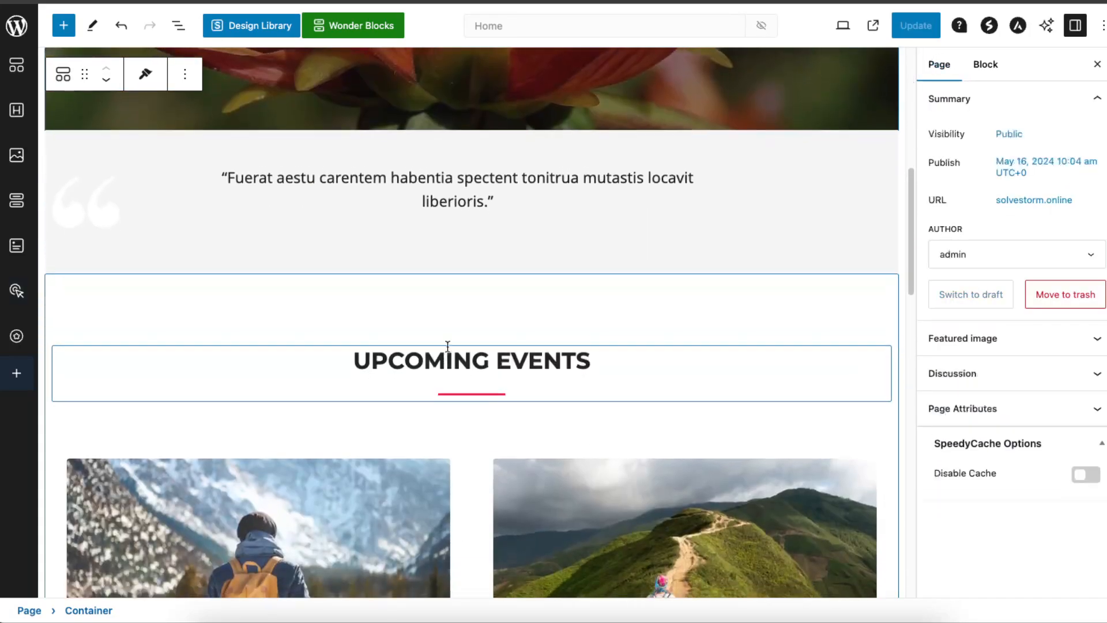
pyautogui.click(446, 345)
pyautogui.scroll(-5, 536, 359)
pyautogui.scroll(5, 536, 360)
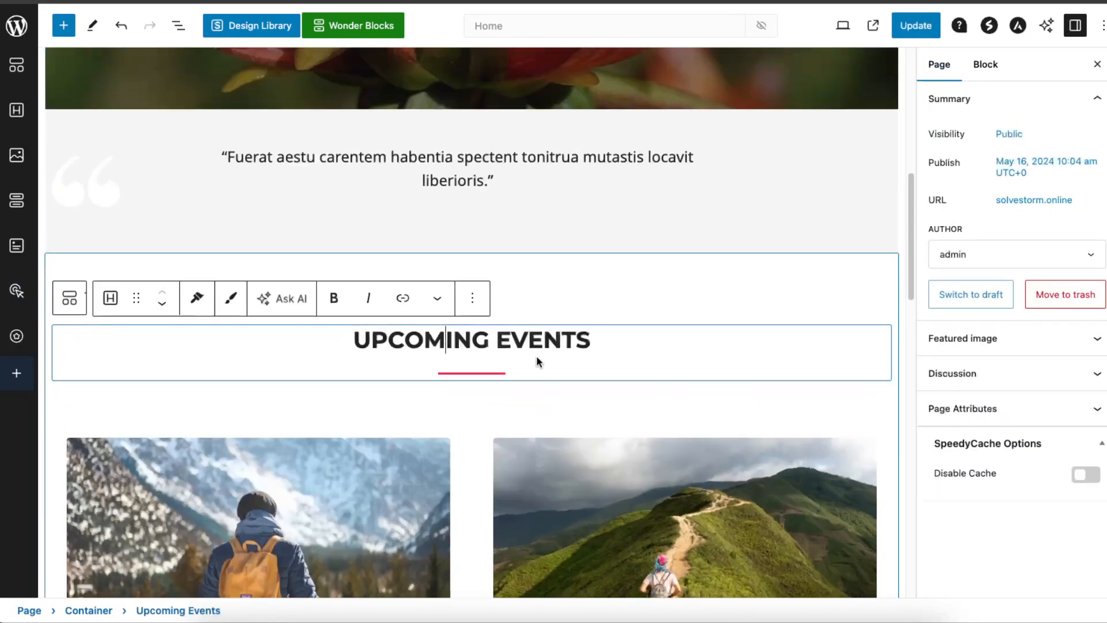
pyautogui.tripleClick(517, 176)
pyautogui.scroll(-7, 532, 242)
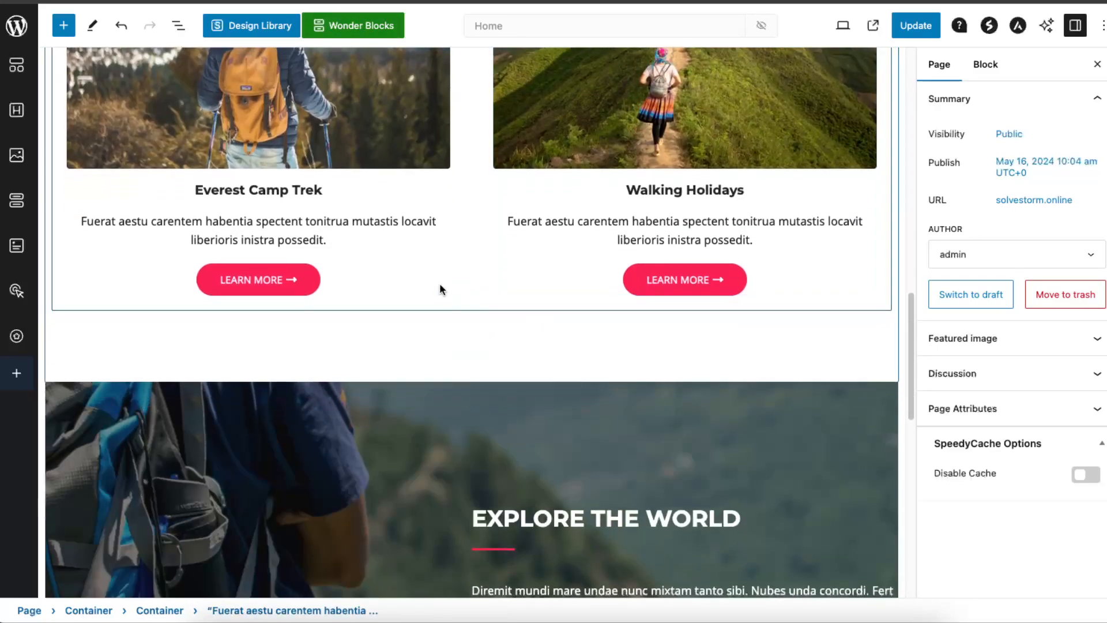
# Show the block settings of the Everest Camp Trek info box and review the remaining page sections.
pyautogui.click(258, 179)
pyautogui.scroll(3, 259, 179)
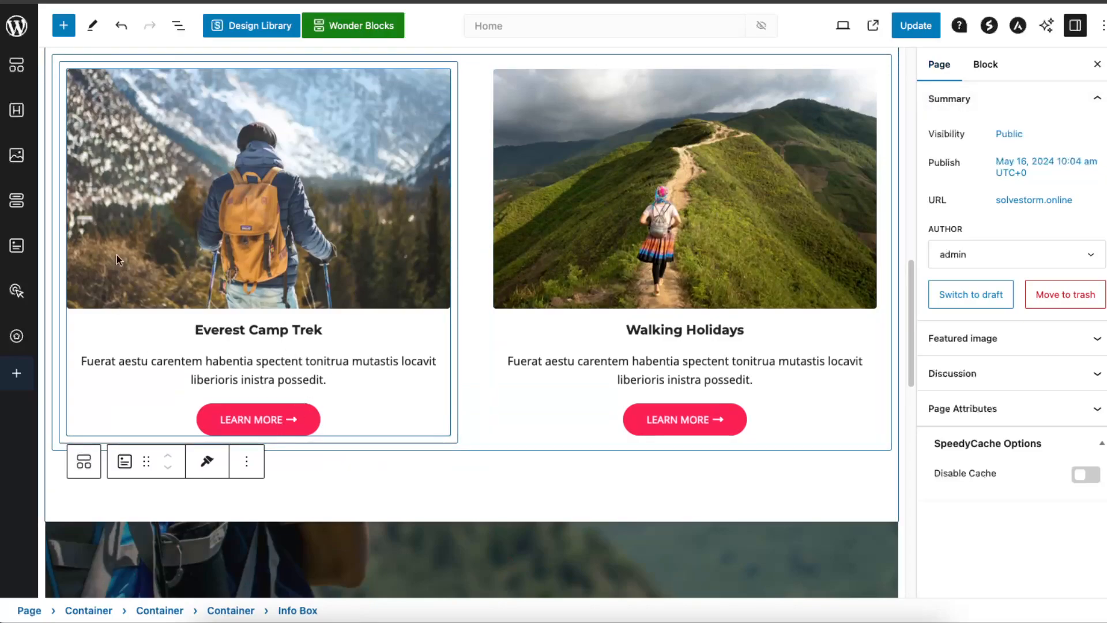
pyautogui.click(986, 65)
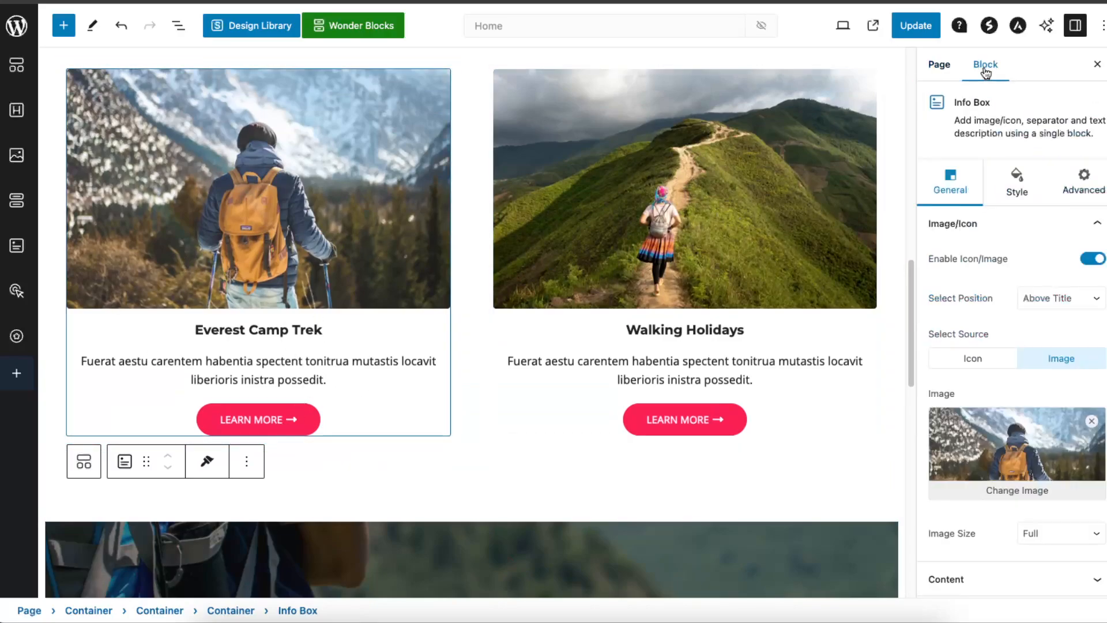
pyautogui.scroll(-1, 309, 258)
pyautogui.scroll(-10, 307, 260)
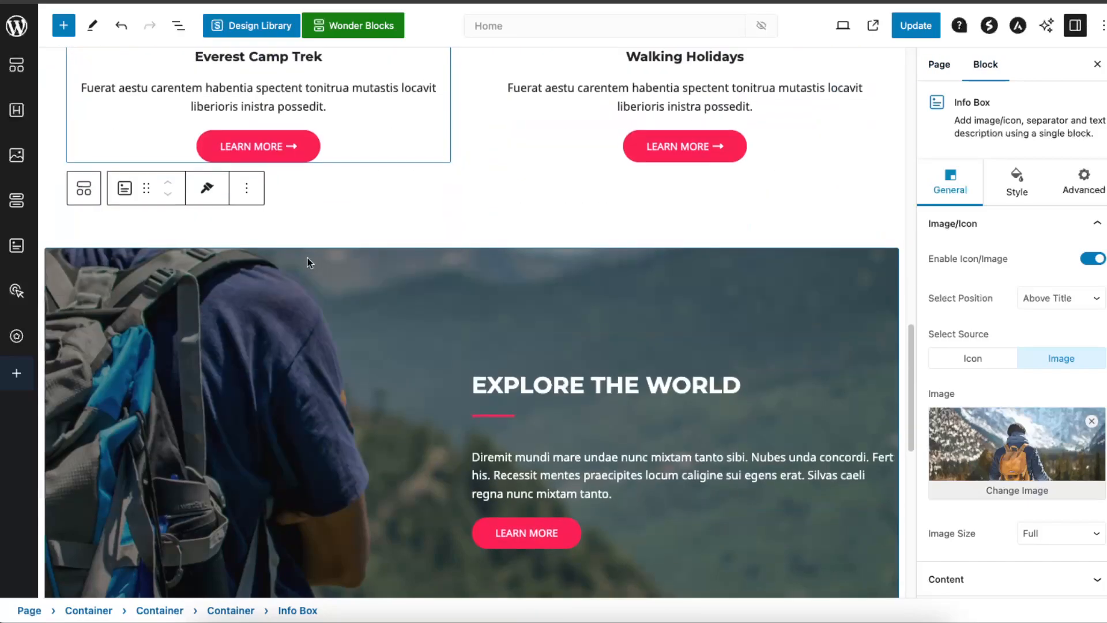
pyautogui.scroll(-4, 295, 288)
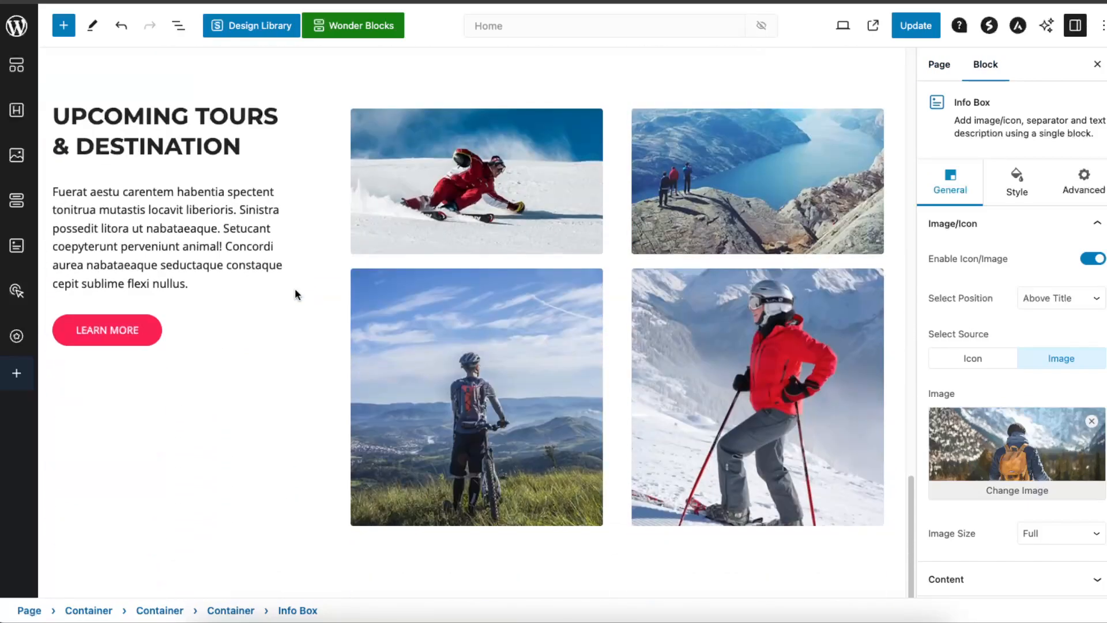
pyautogui.scroll(20, 295, 288)
pyautogui.scroll(10, 295, 290)
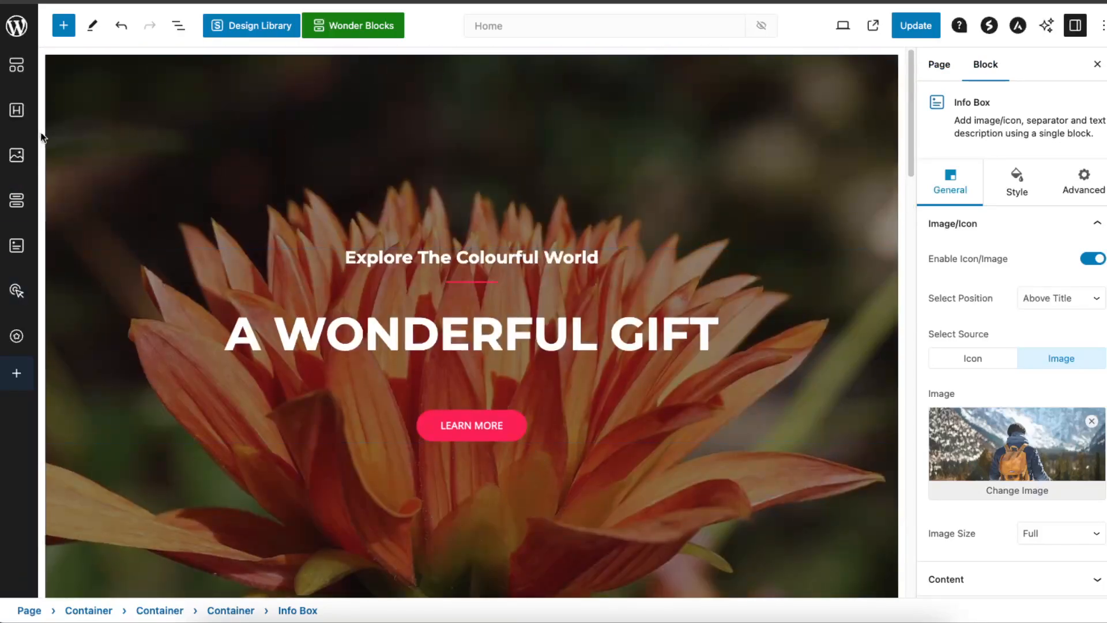
# Insert a heading block below the Everest Camp Trek info box and try moving it up the page.
pyautogui.click(17, 109)
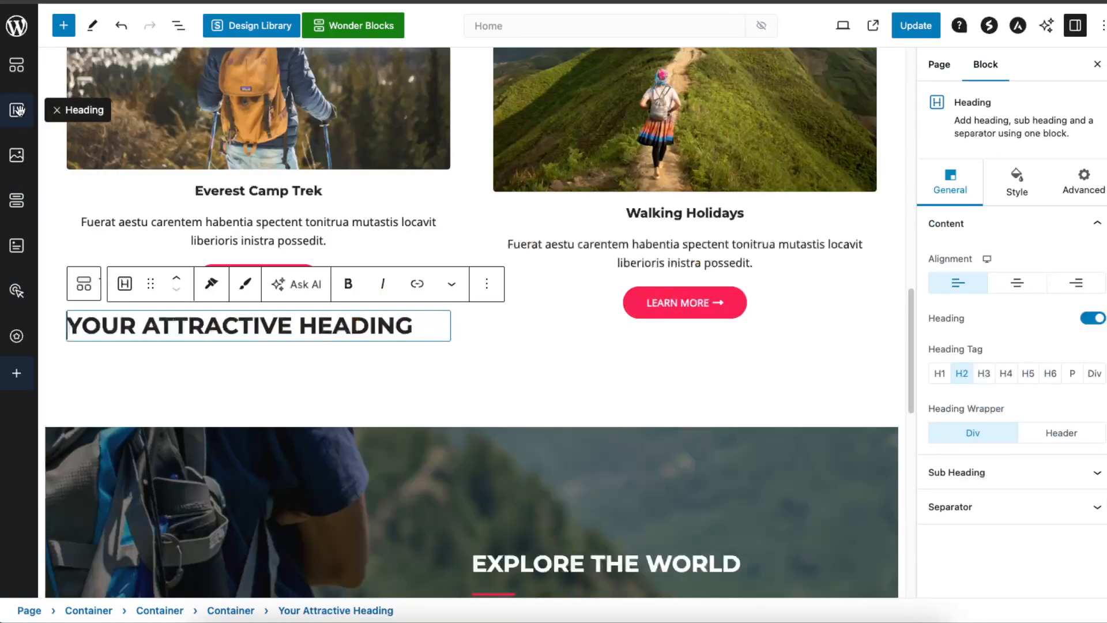
pyautogui.doubleClick(348, 321)
pyautogui.moveTo(348, 321); pyautogui.dragTo(134, 312)
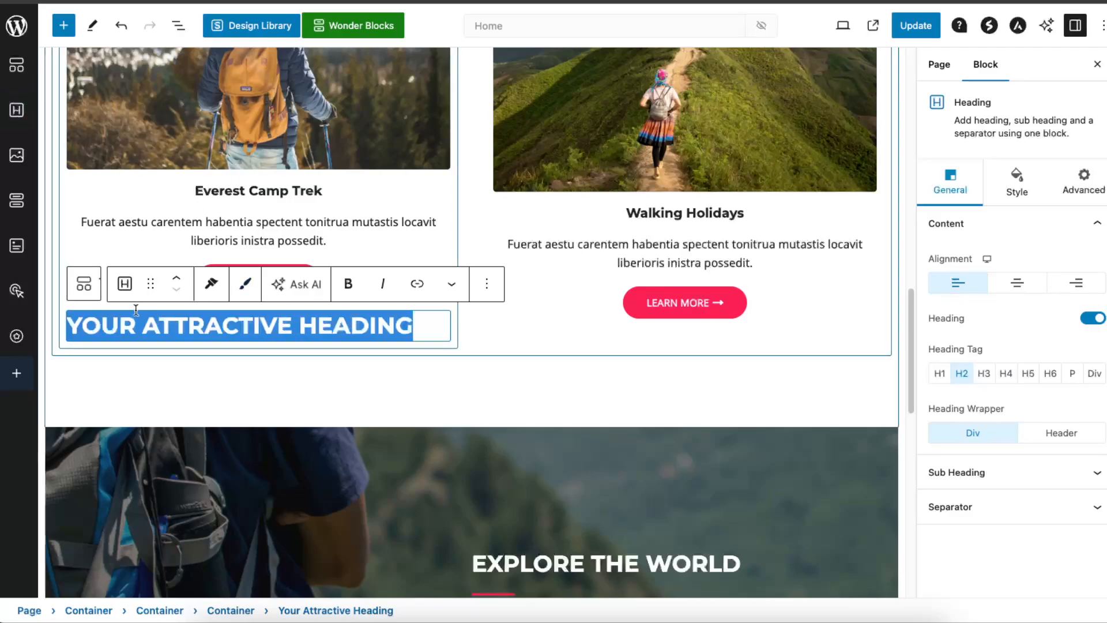
pyautogui.click(435, 321)
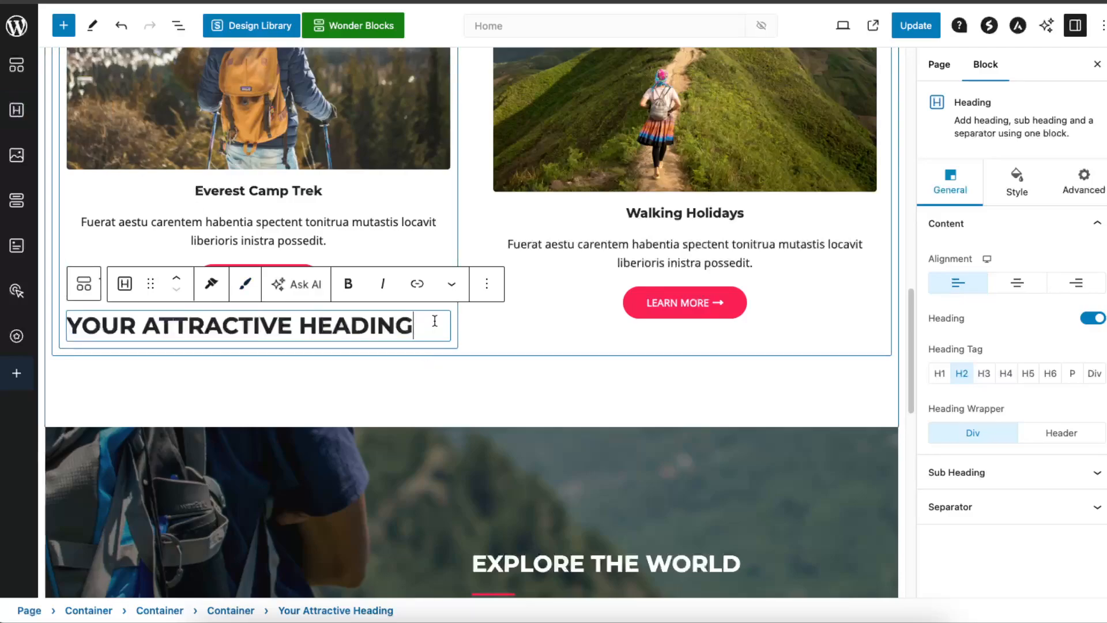
pyautogui.moveTo(150, 284); pyautogui.dragTo(426, 184)
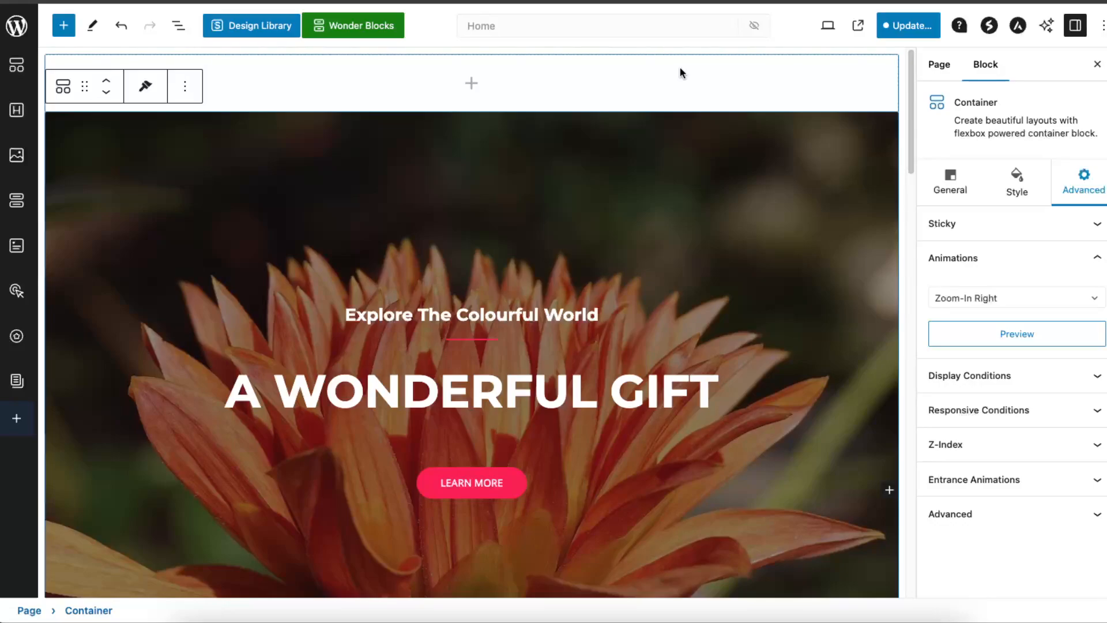
# Insert the header pattern with a centered logo above ABOUT, HOME, CONTACT, PROJECTS and SHOP links, placing it above the hero section.
pyautogui.click(471, 85)
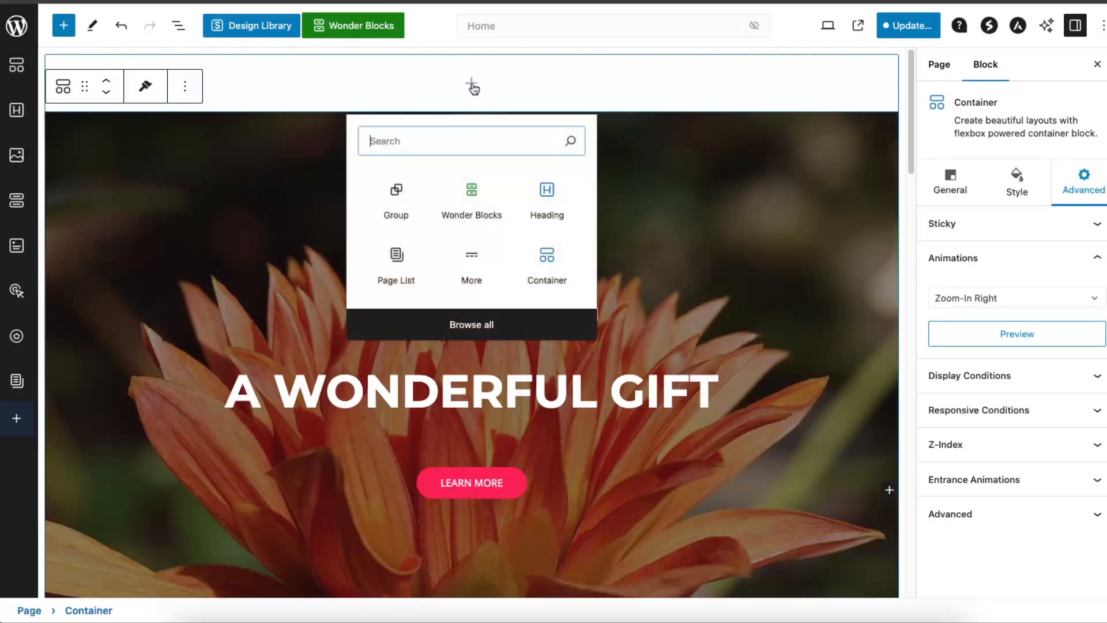
pyautogui.click(469, 329)
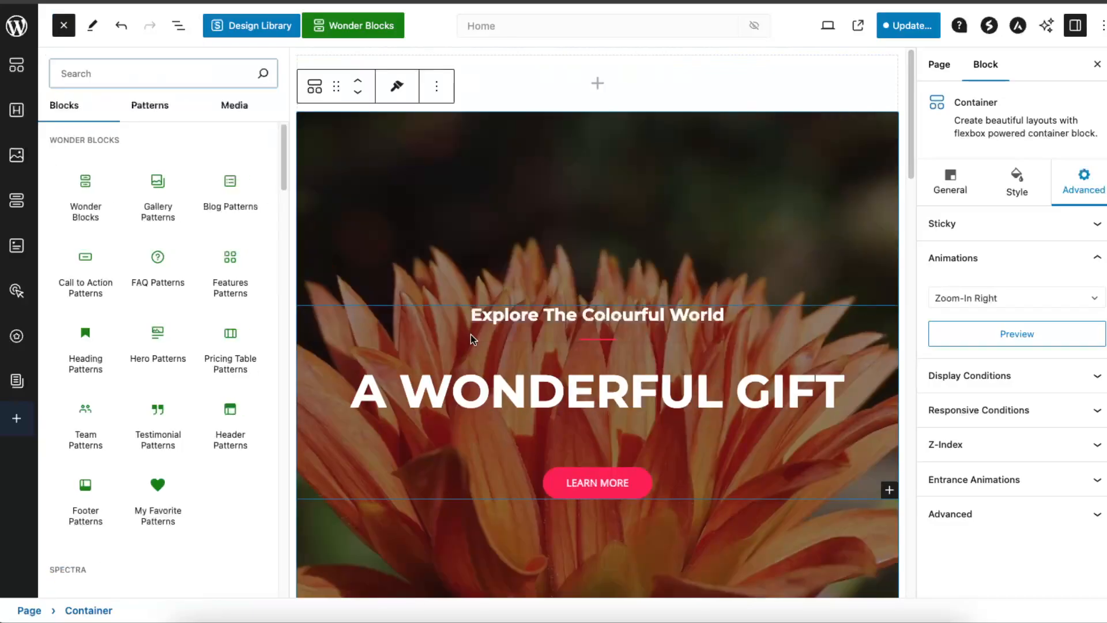
pyautogui.click(230, 447)
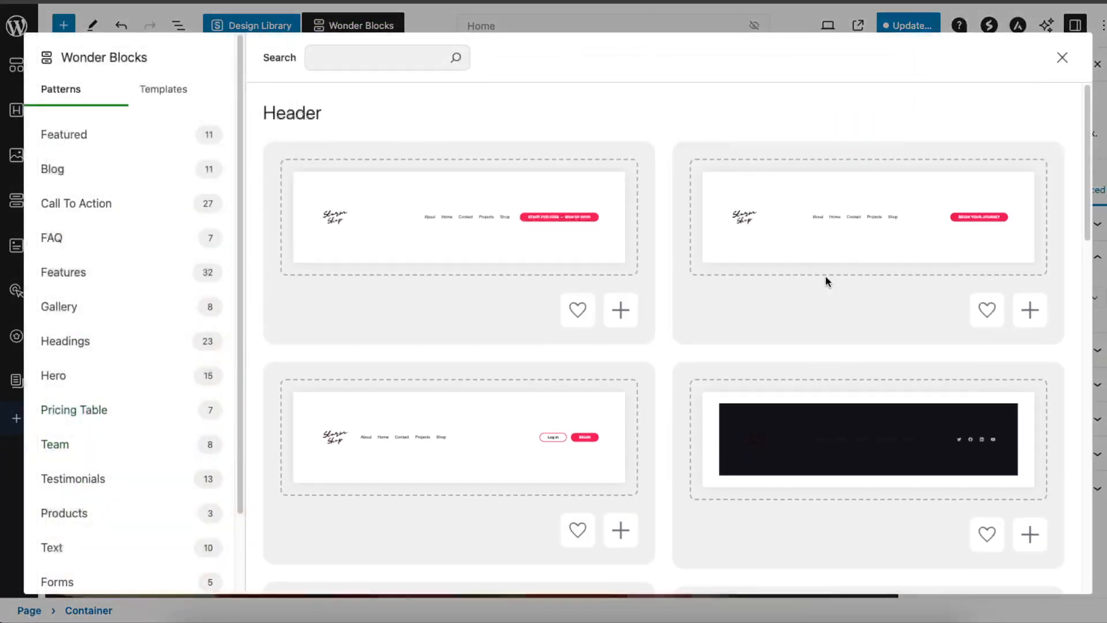
pyautogui.scroll(-5, 873, 297)
pyautogui.scroll(-2, 875, 301)
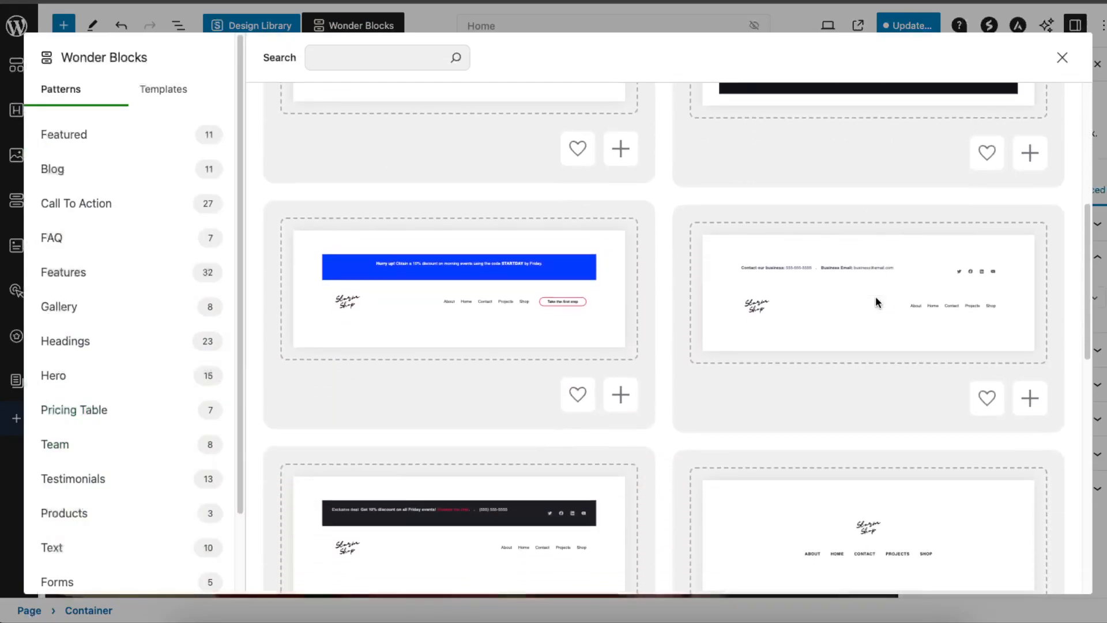
pyautogui.scroll(-2, 883, 310)
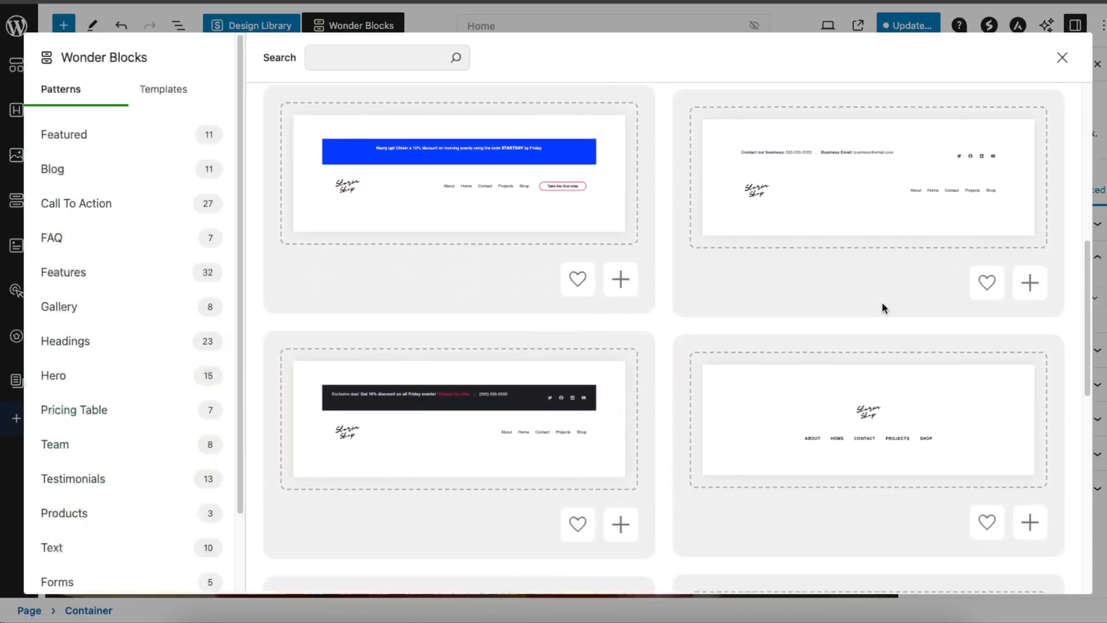
pyautogui.scroll(-1, 881, 279)
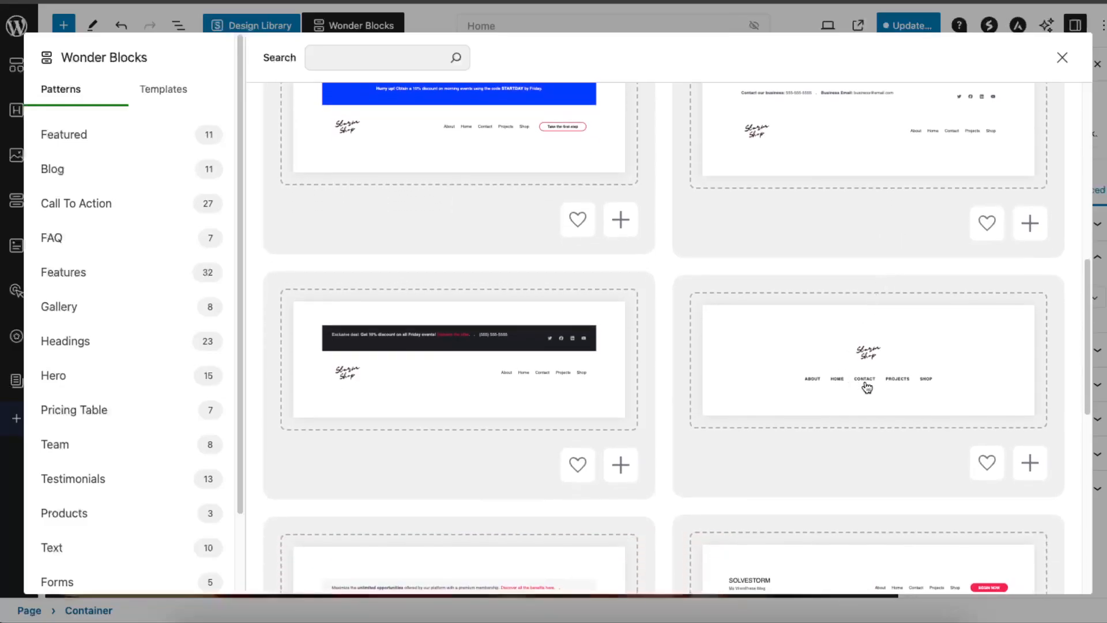
pyautogui.click(870, 371)
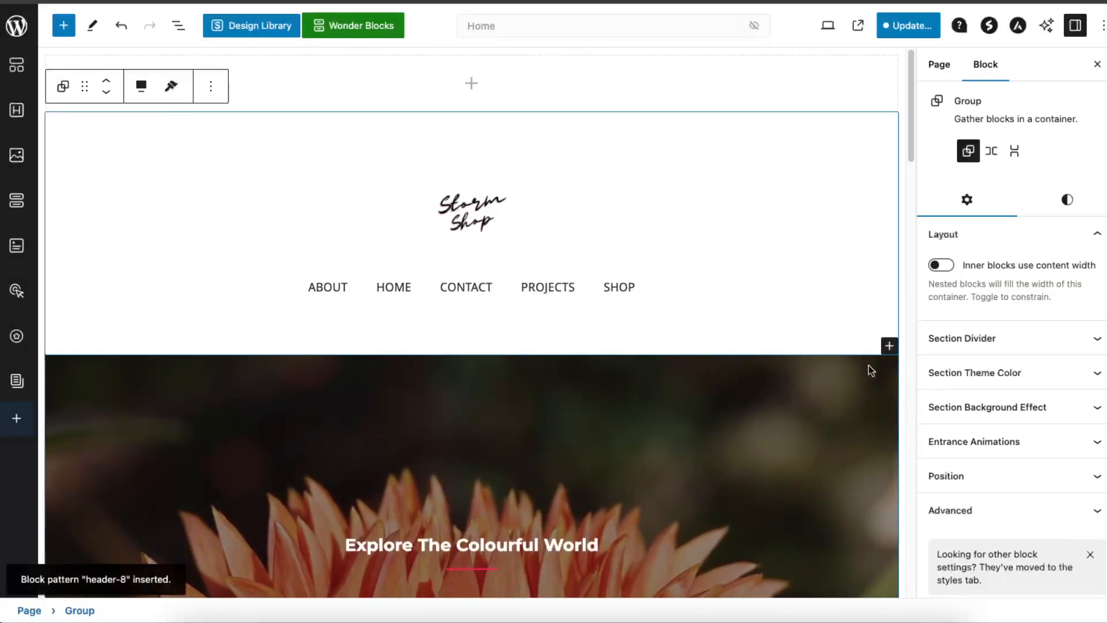
# Select the Storm Shop site logo in the new header and examine its settings.
pyautogui.click(579, 247)
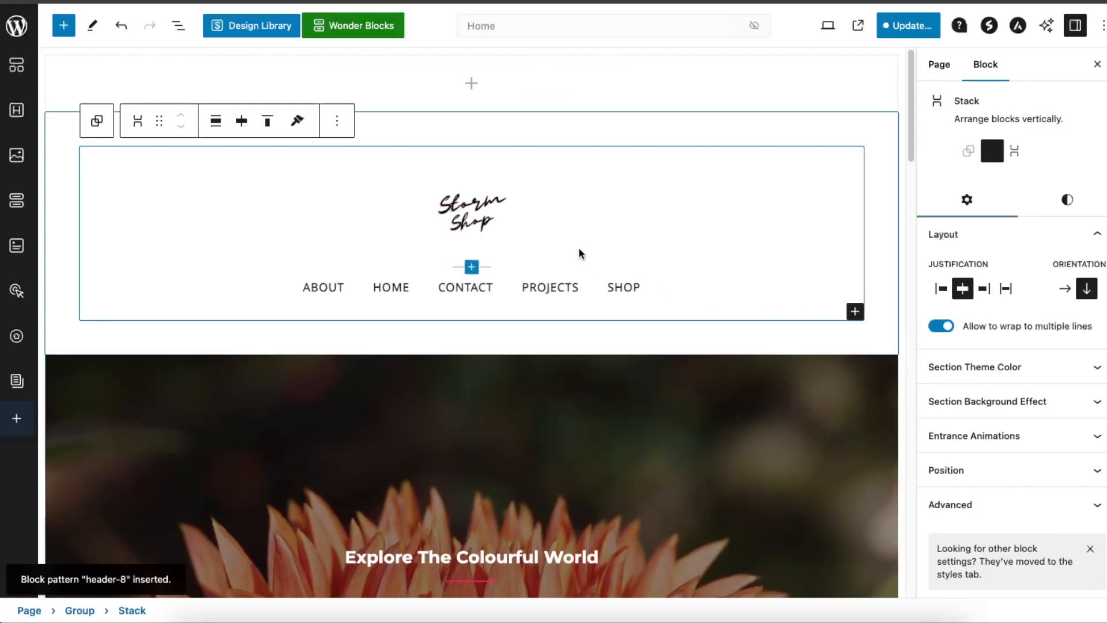
pyautogui.click(482, 228)
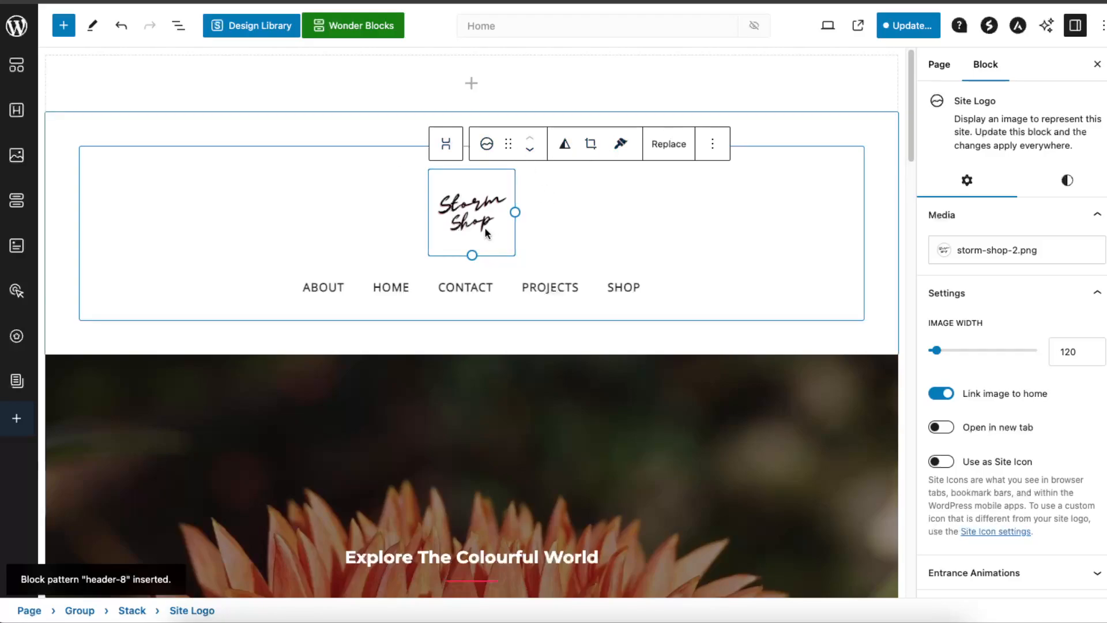
pyautogui.scroll(-3, 1035, 340)
pyautogui.scroll(3, 1033, 346)
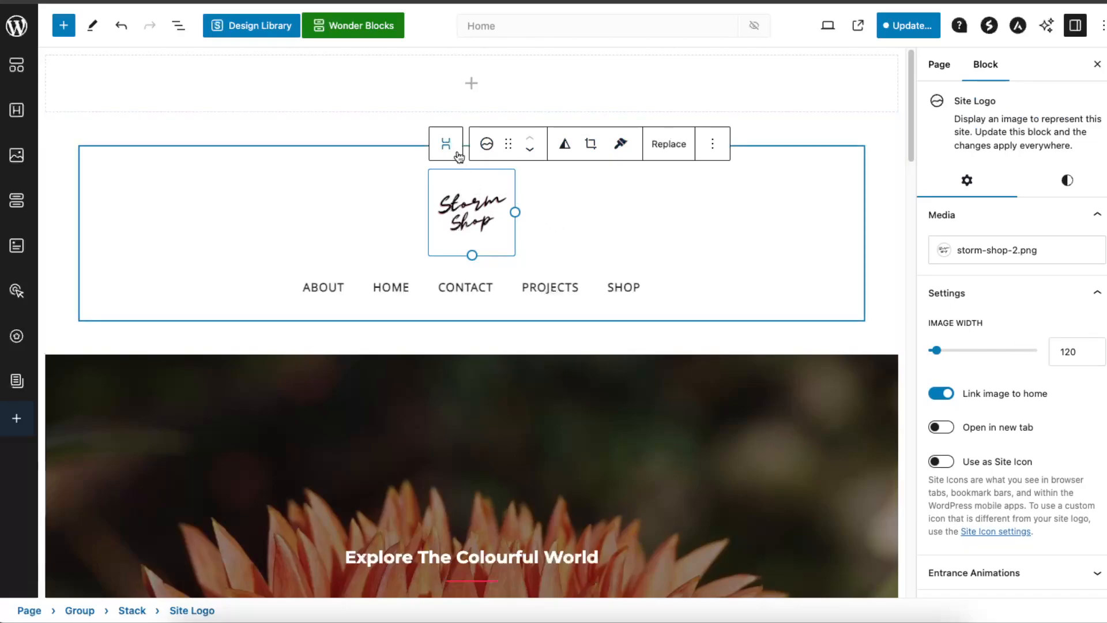
# Select the Shop page link in the header navigation and examine its link settings and its typography and width styles.
pyautogui.click(600, 274)
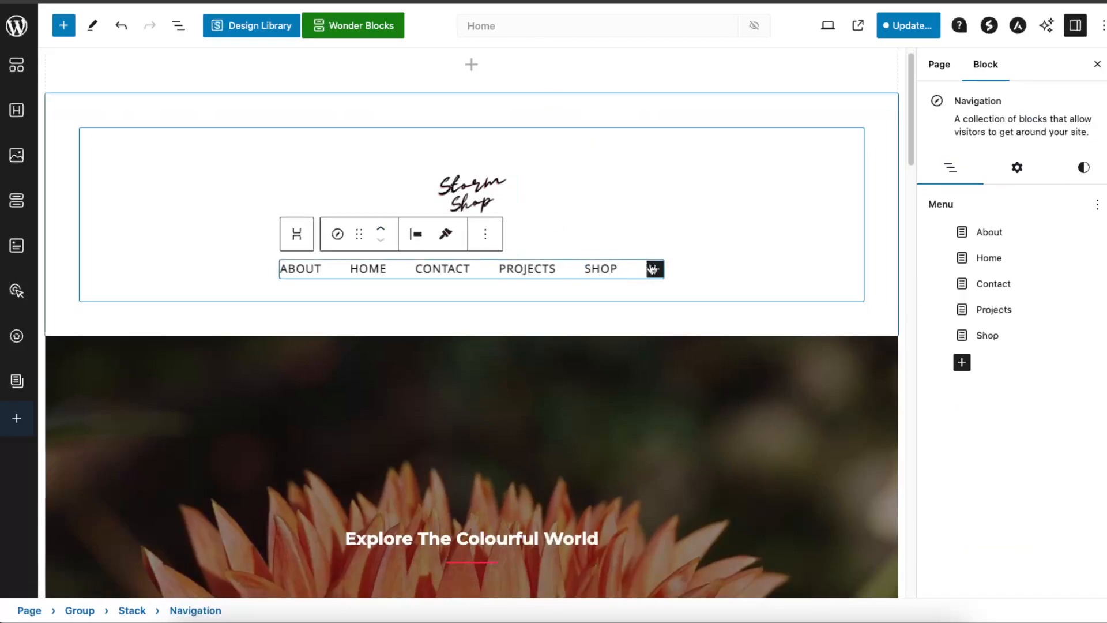
pyautogui.click(601, 268)
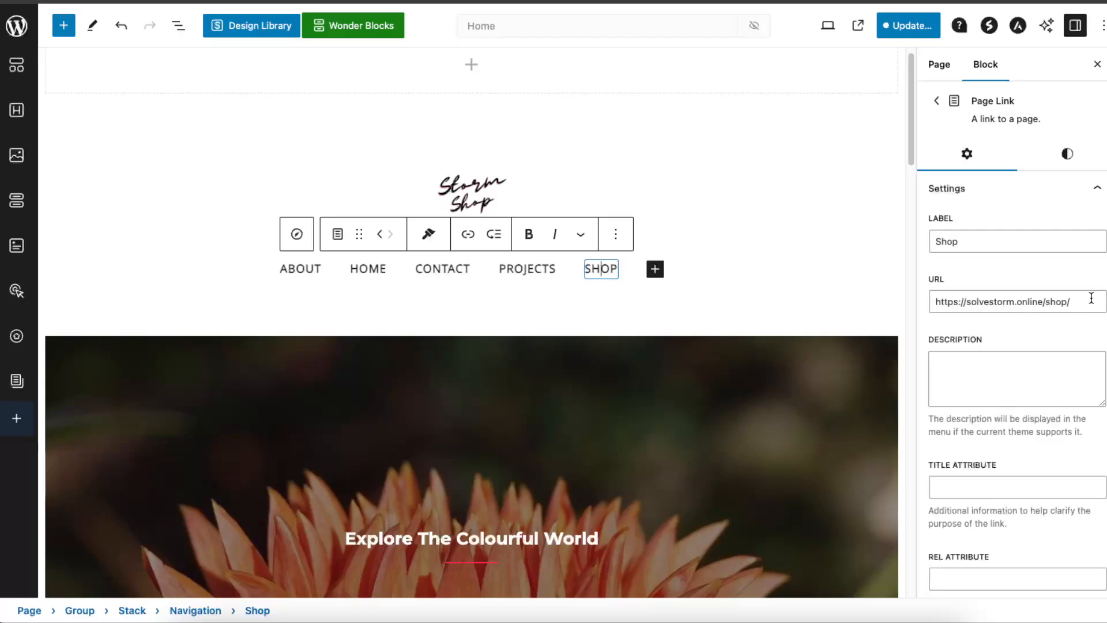
pyautogui.scroll(-4, 980, 329)
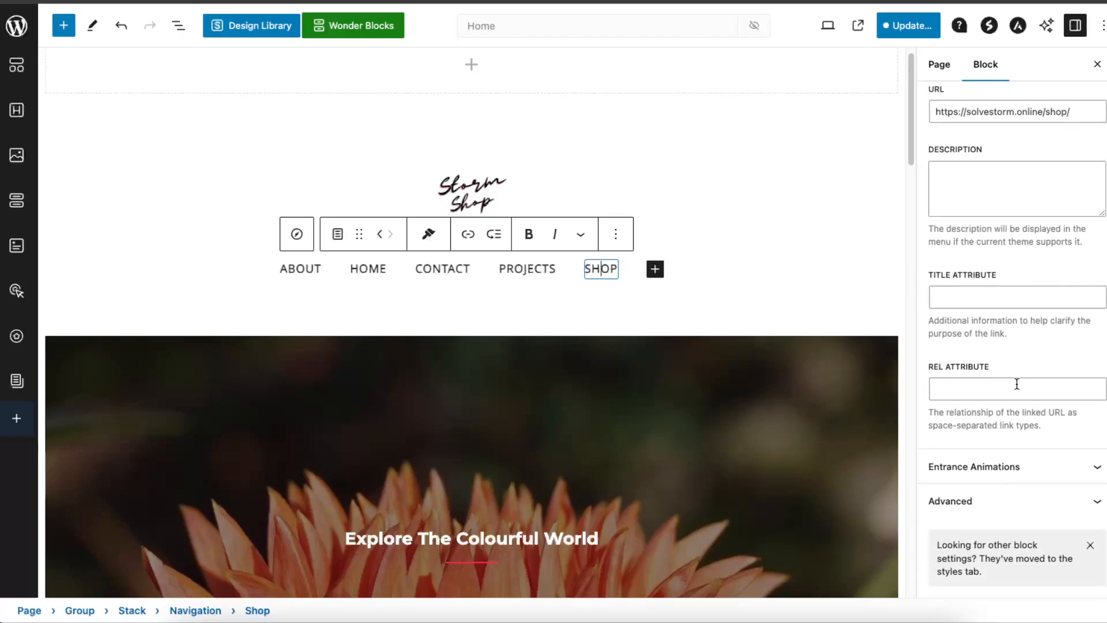
pyautogui.scroll(4, 976, 427)
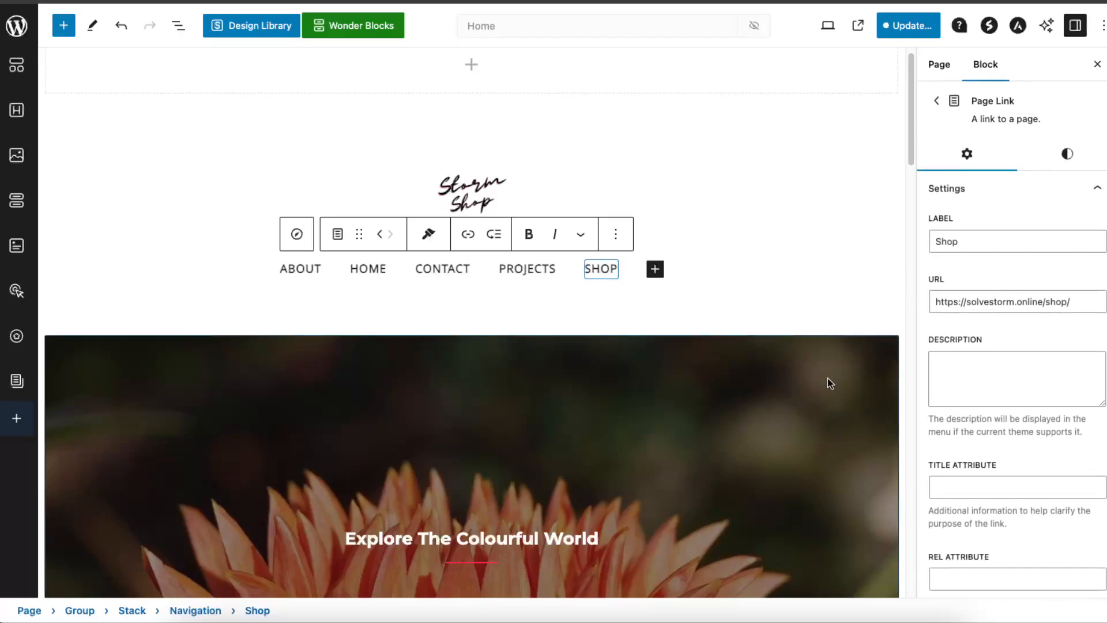
pyautogui.click(1066, 153)
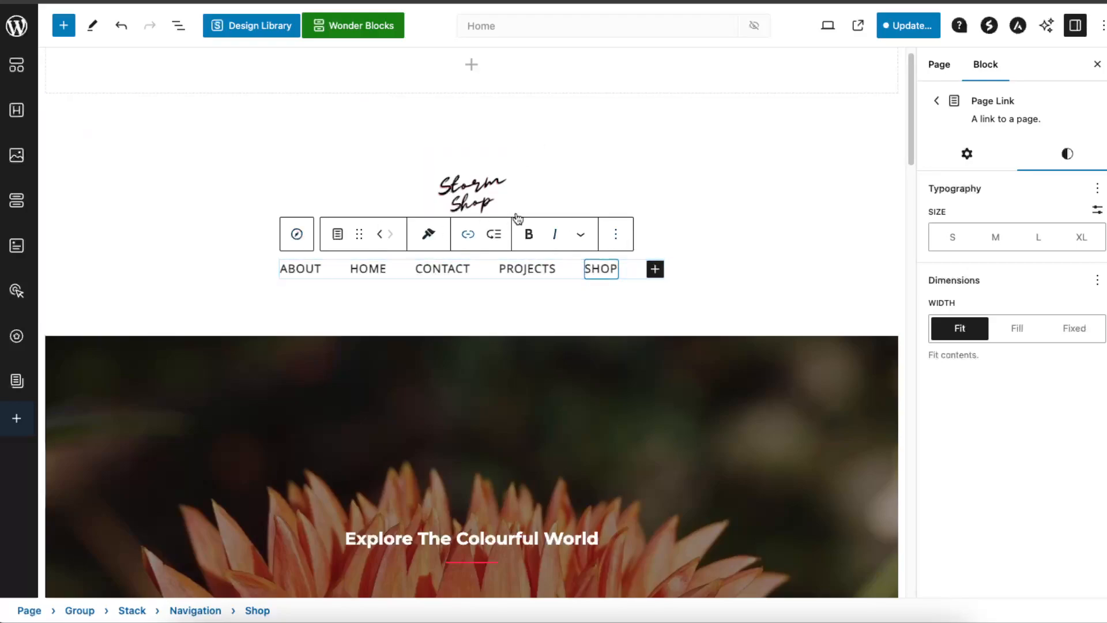
pyautogui.click(479, 82)
pyautogui.click(471, 304)
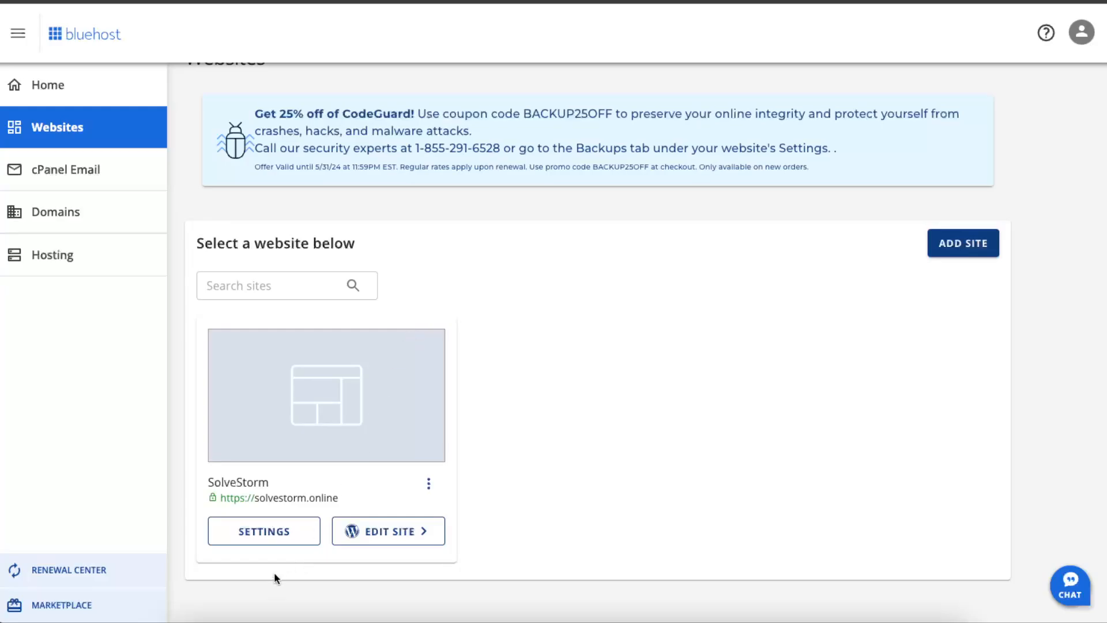
# In Bluehost, open the management settings of the SolveStorm website and show its advanced options.
pyautogui.click(264, 531)
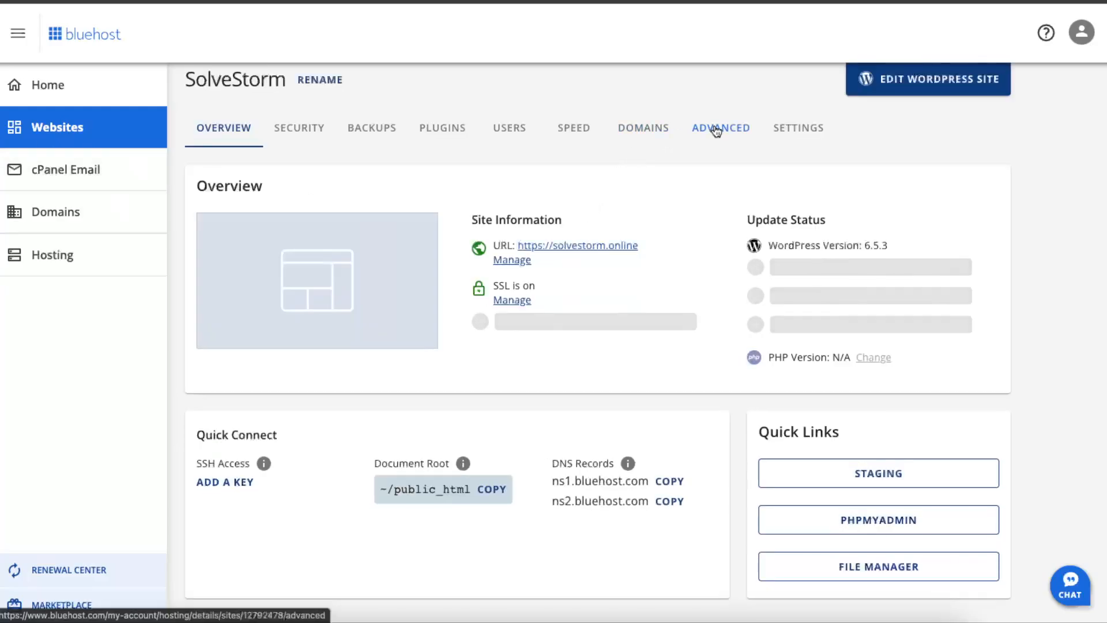
pyautogui.click(716, 128)
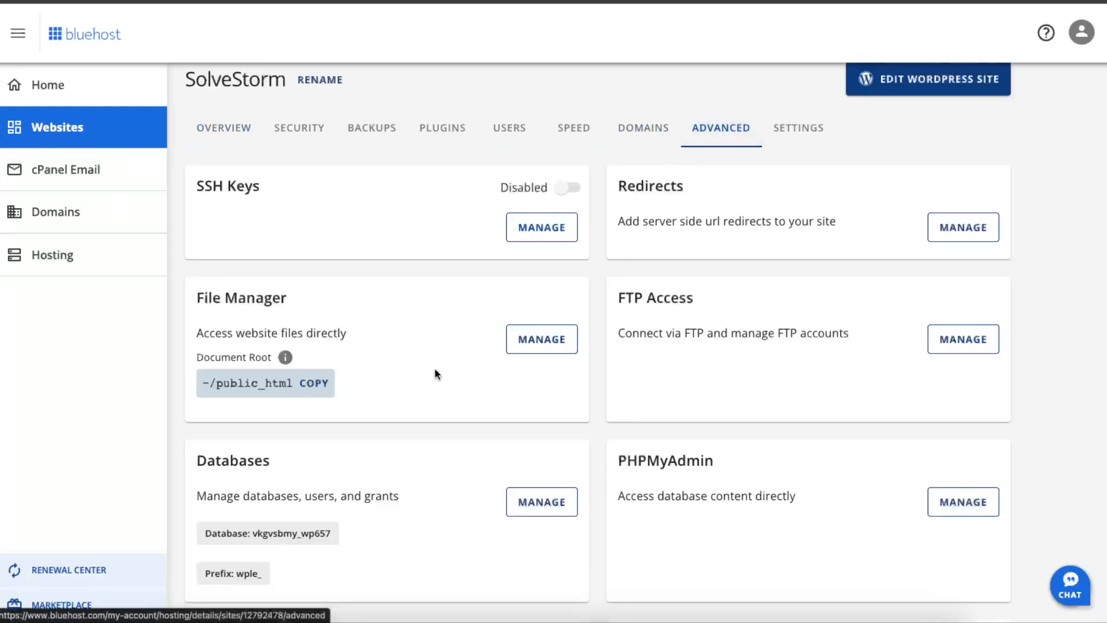